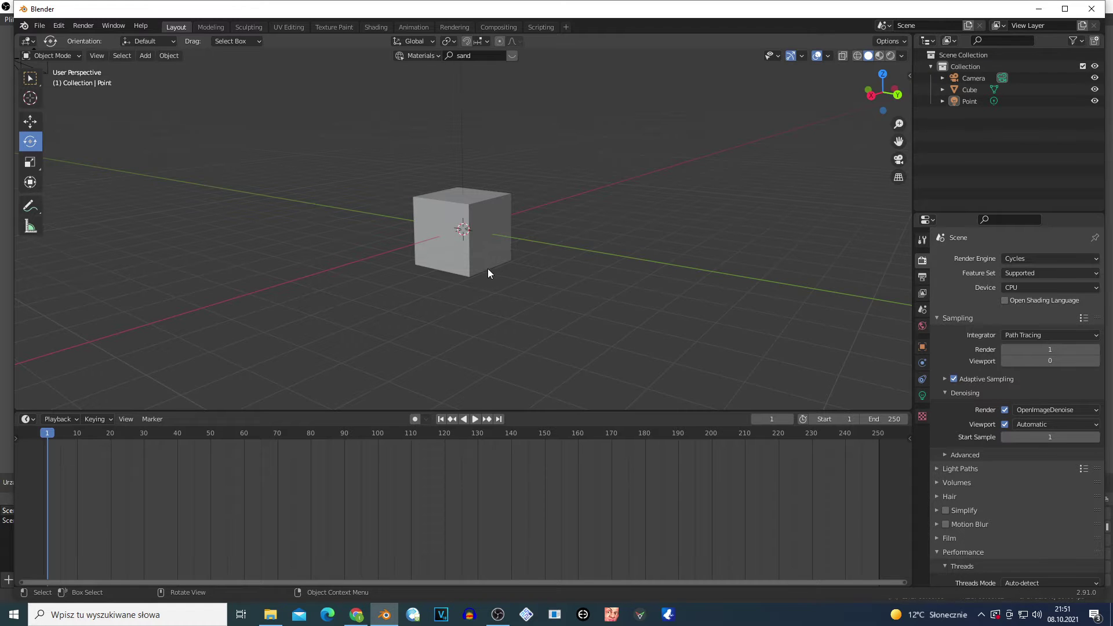
scroll(486, 269, down, 4)
scroll(478, 271, up, 3)
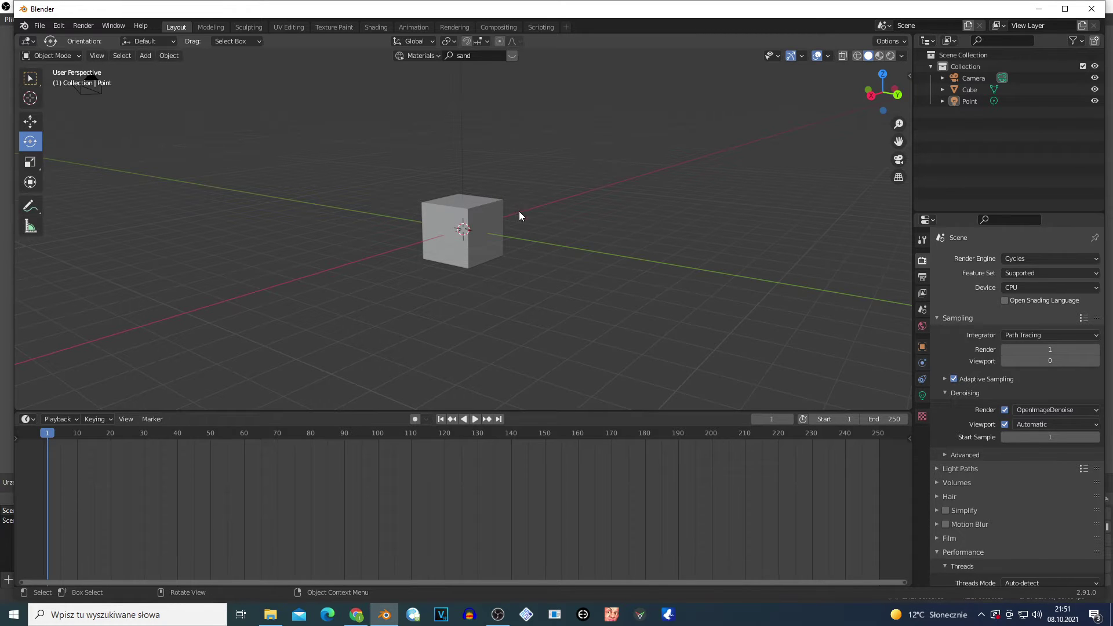
scroll(522, 206, down, 1)
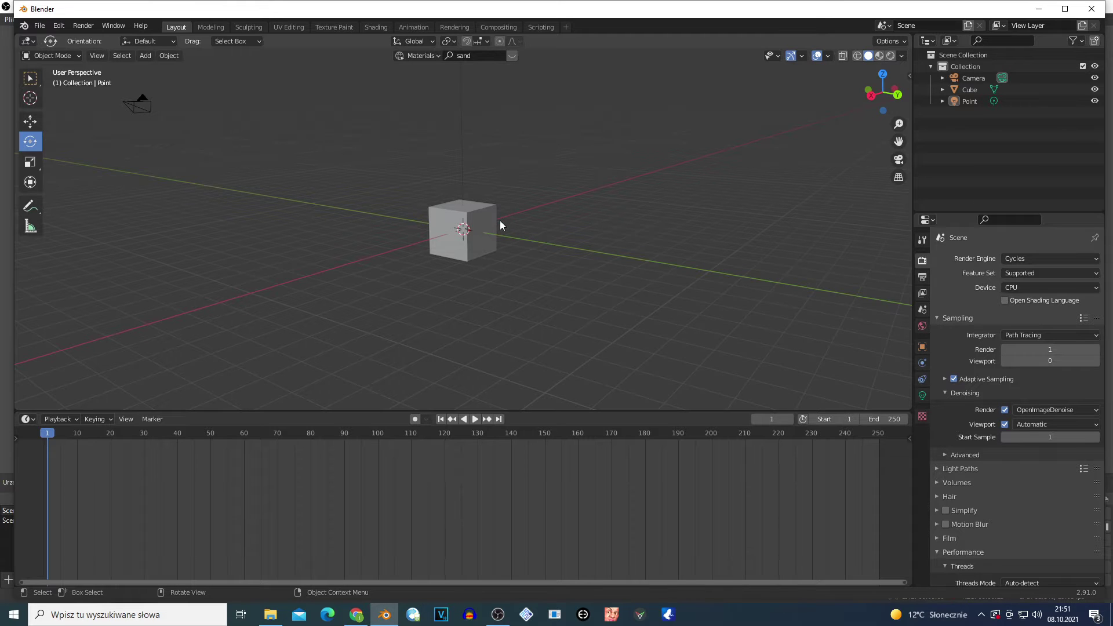
scroll(477, 232, up, 4)
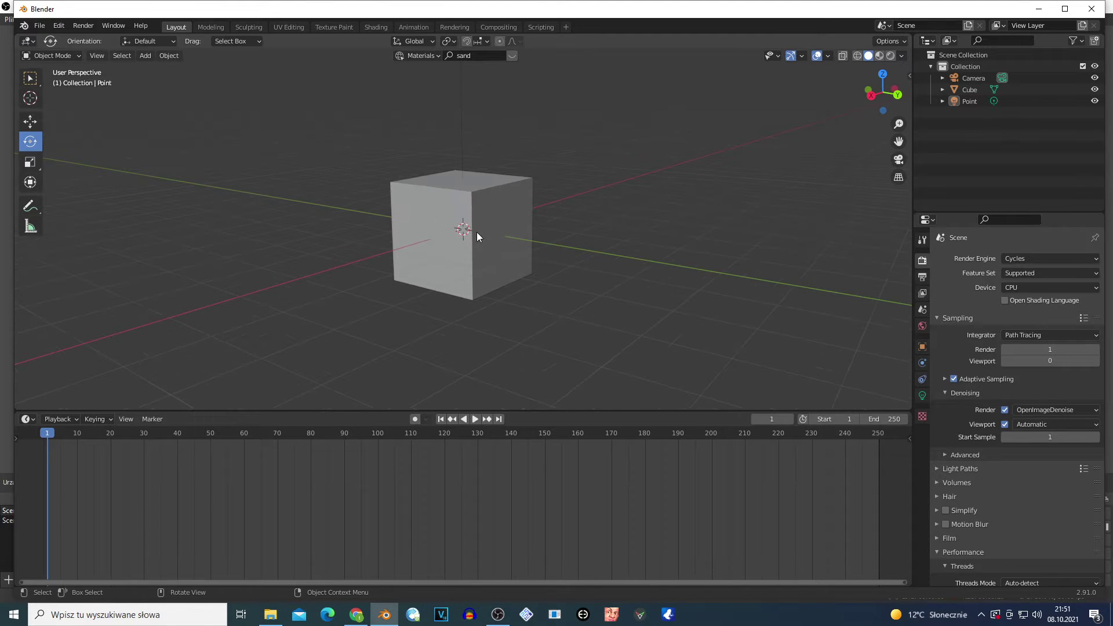
scroll(477, 232, down, 5)
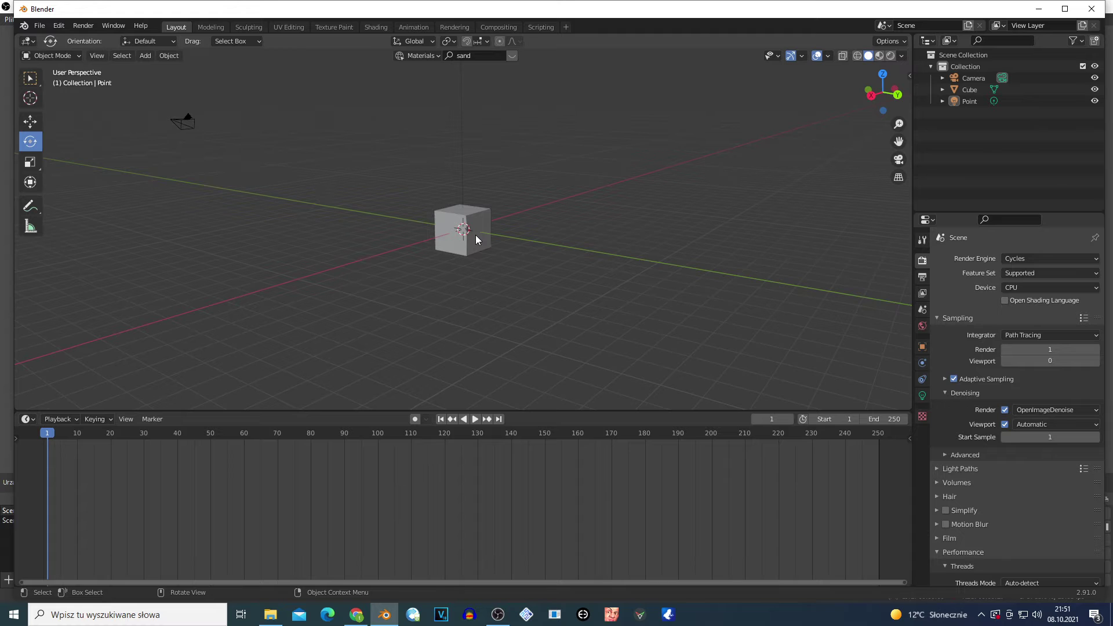
scroll(512, 283, up, 2)
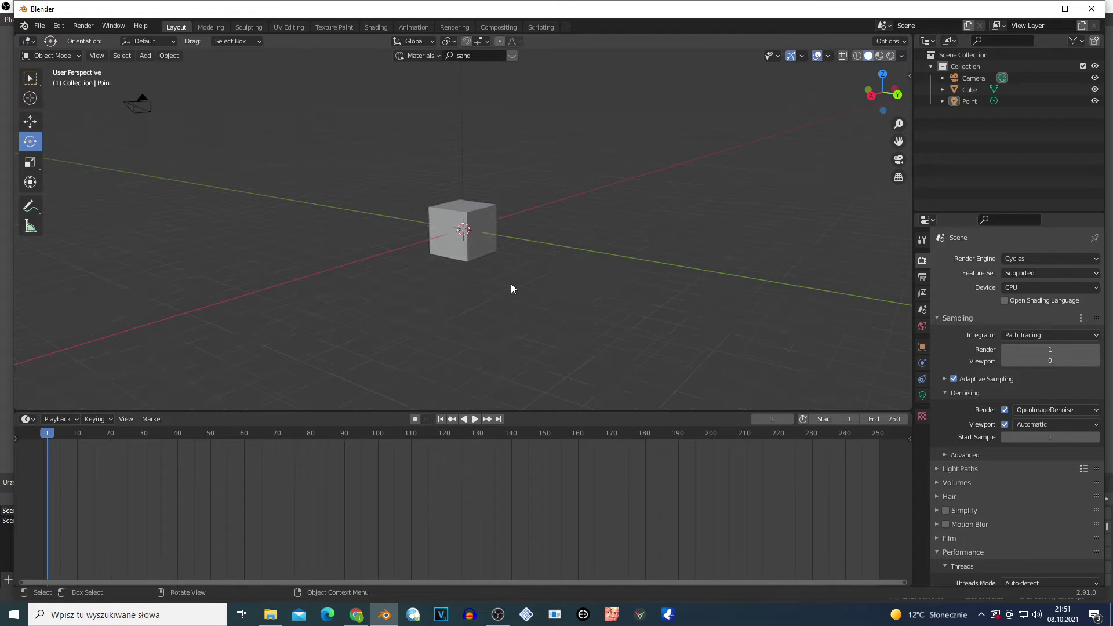
Move the cube about -5.65 m along the global Y axis, away from the world origin
click(486, 243)
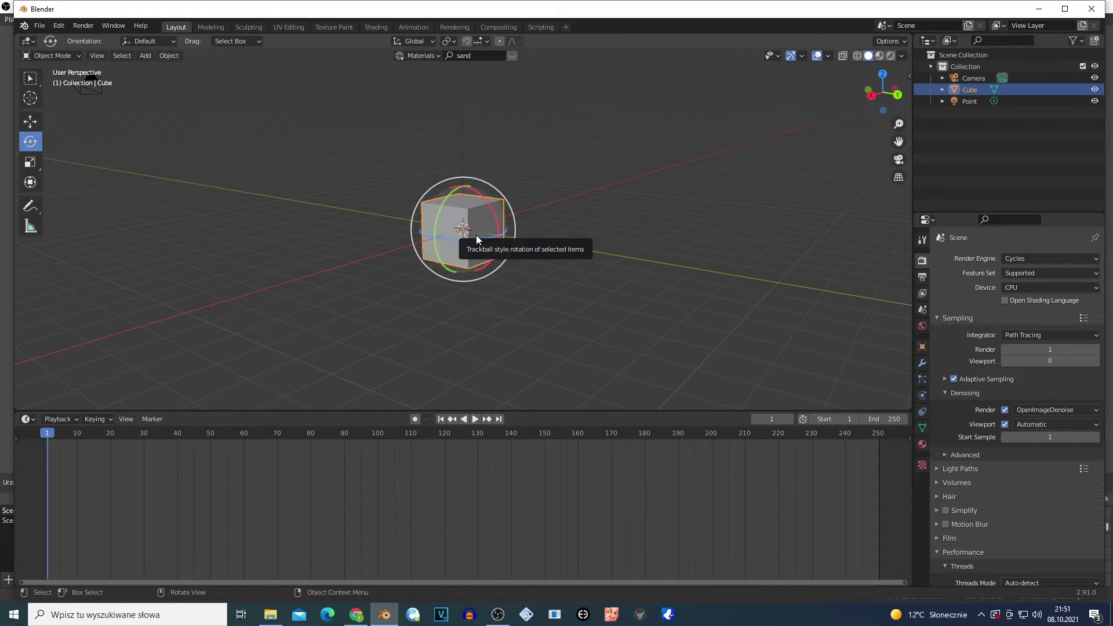
key(g)
key(y)
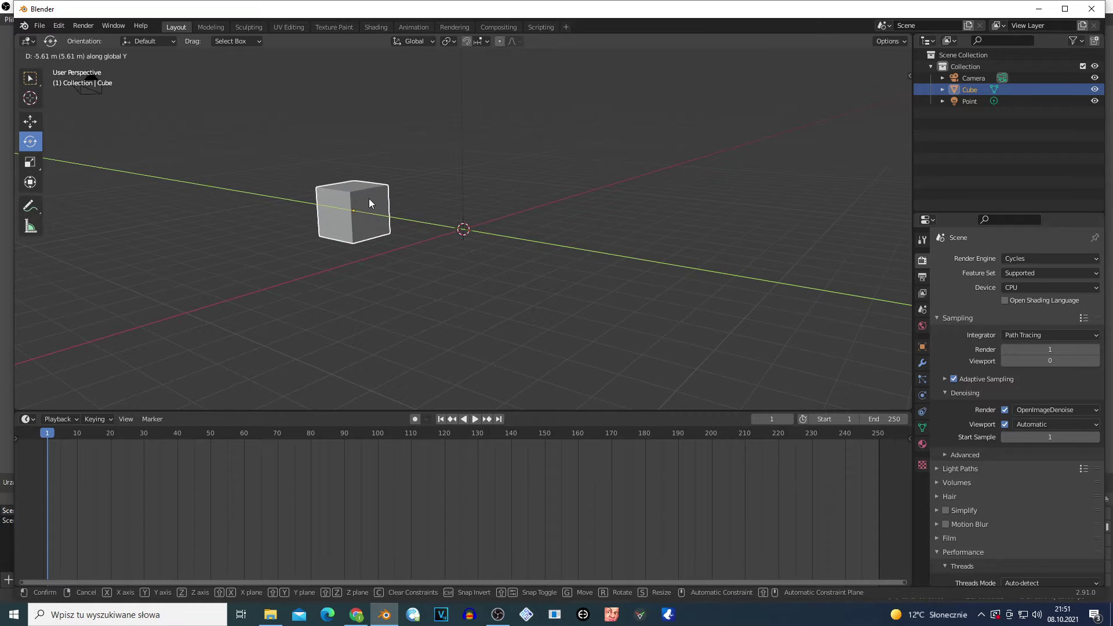
click(374, 200)
Add a Bezier curve at the world origin beside the cube
key(shift+a)
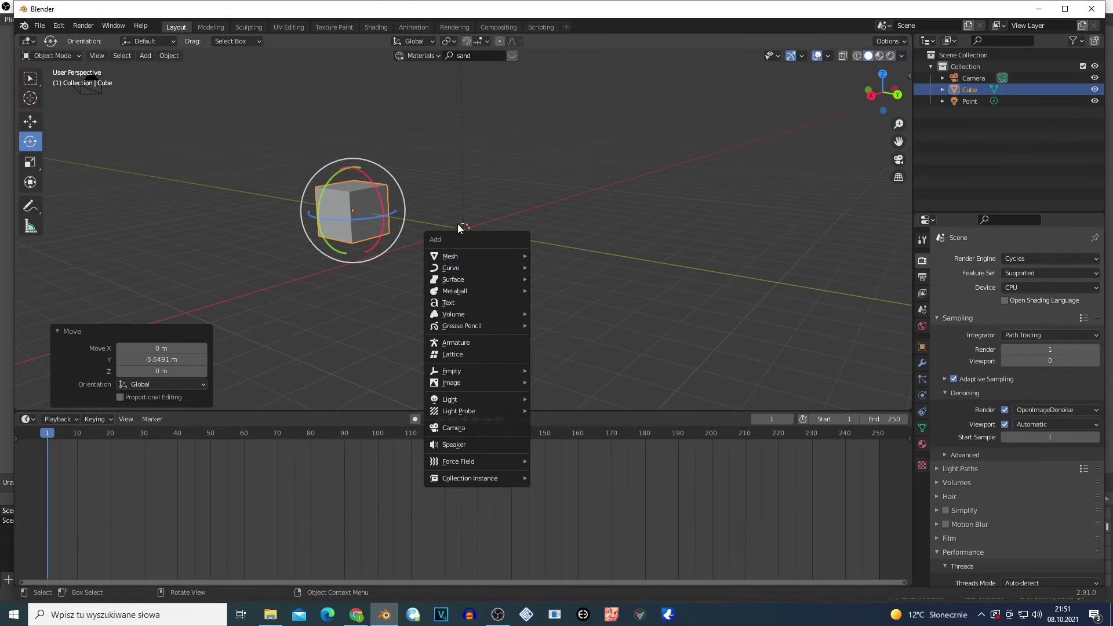
mouse_move(450, 269)
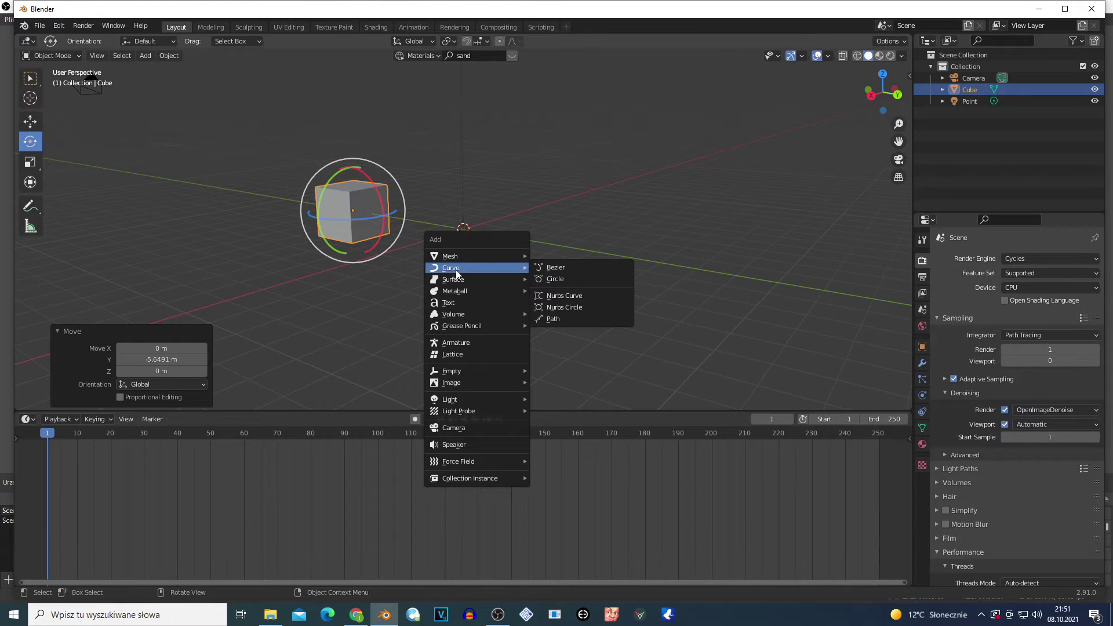
click(567, 269)
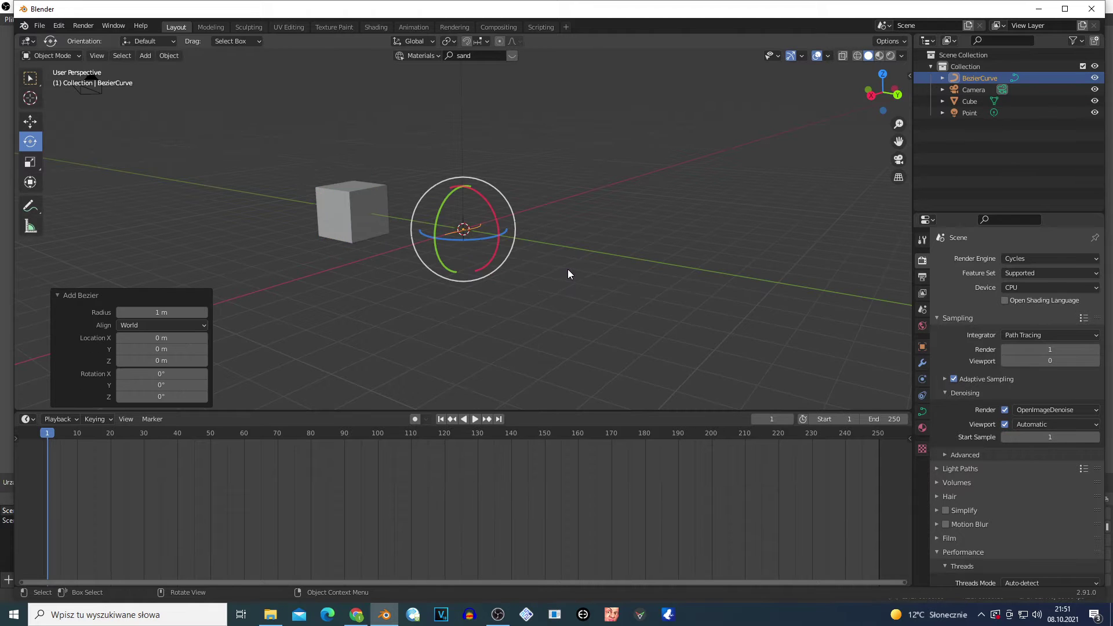
scroll(554, 263, up, 5)
scroll(544, 260, down, 3)
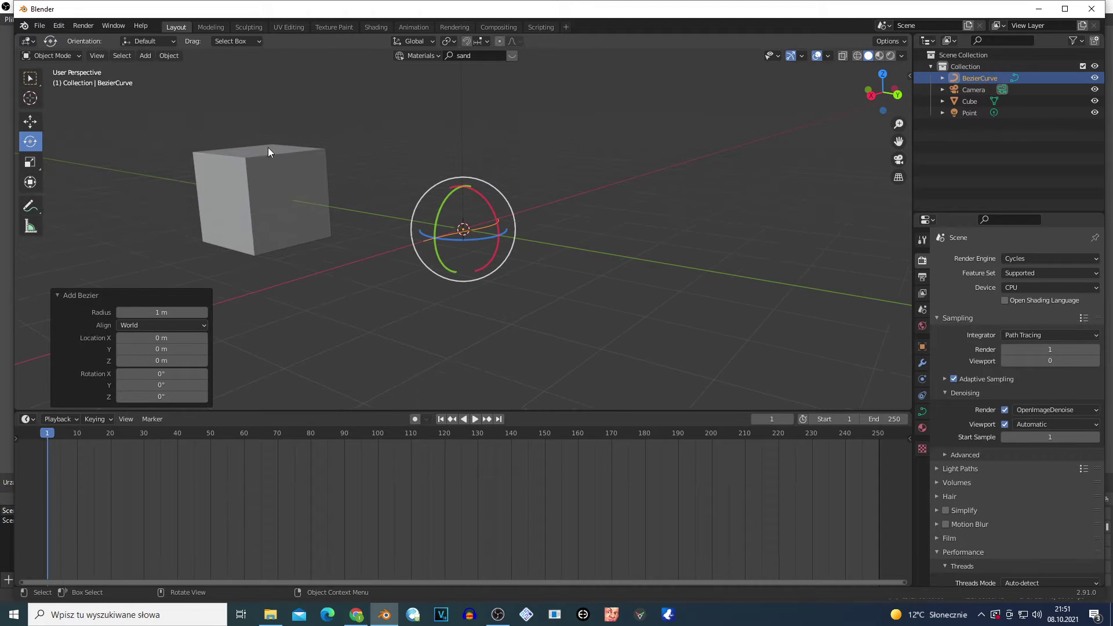
Convert the Bezier curve to a mesh object
click(172, 57)
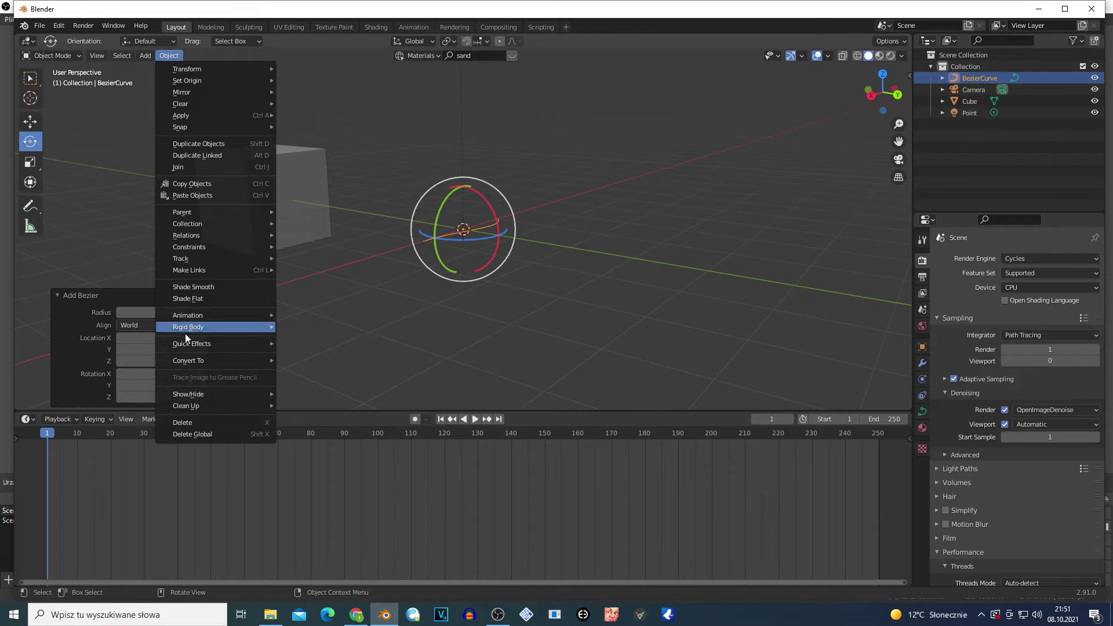
mouse_move(184, 361)
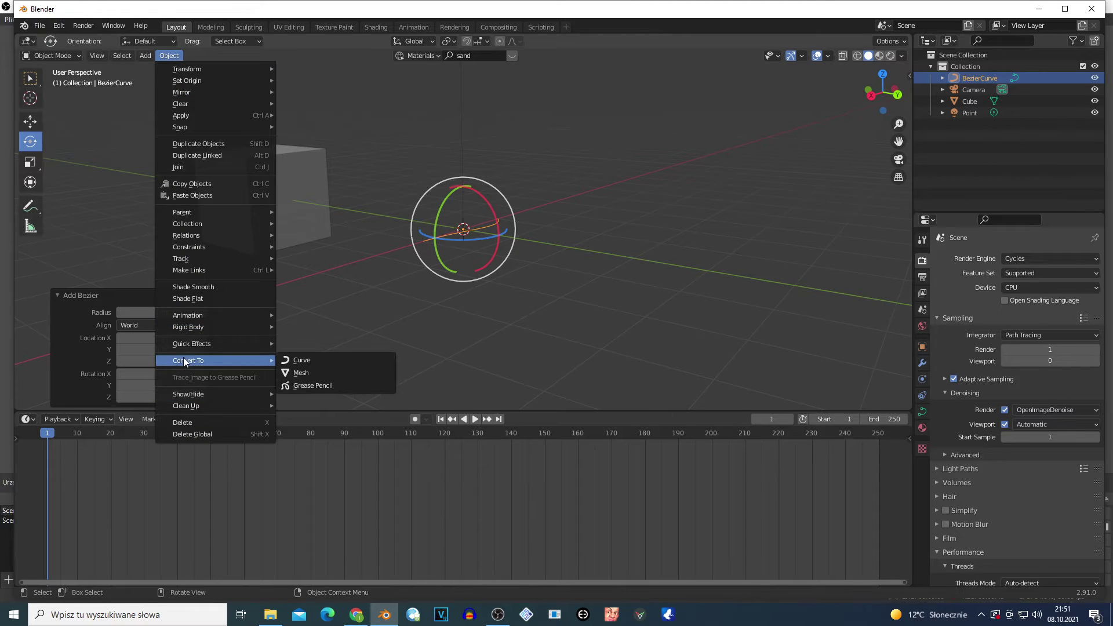
click(317, 374)
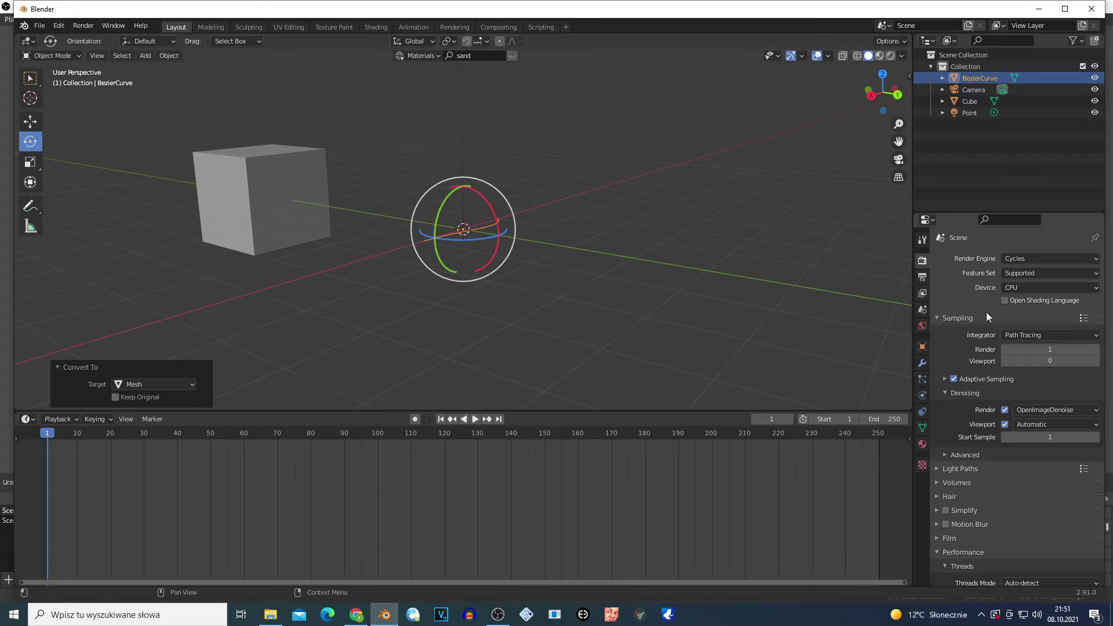
Add a Screw modifier to the converted curve mesh
click(923, 363)
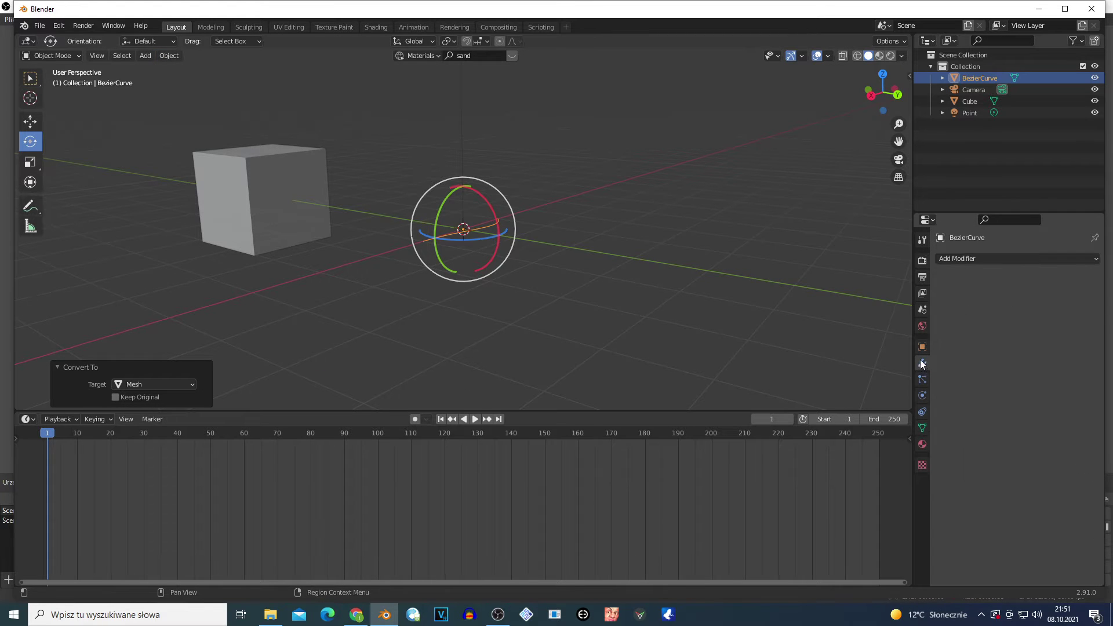
click(996, 260)
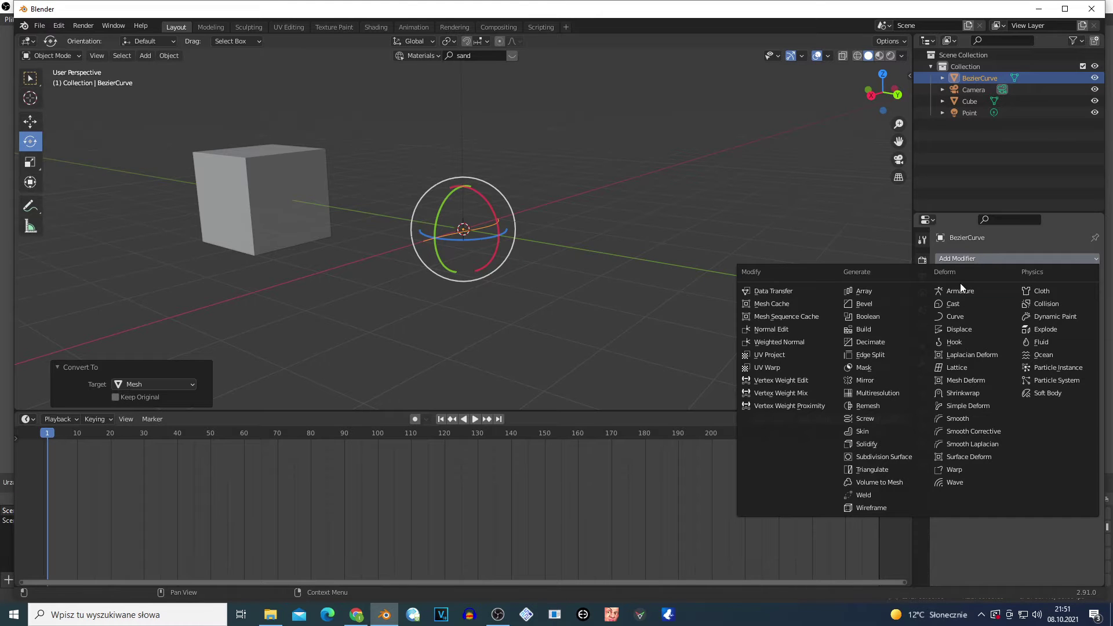
click(879, 419)
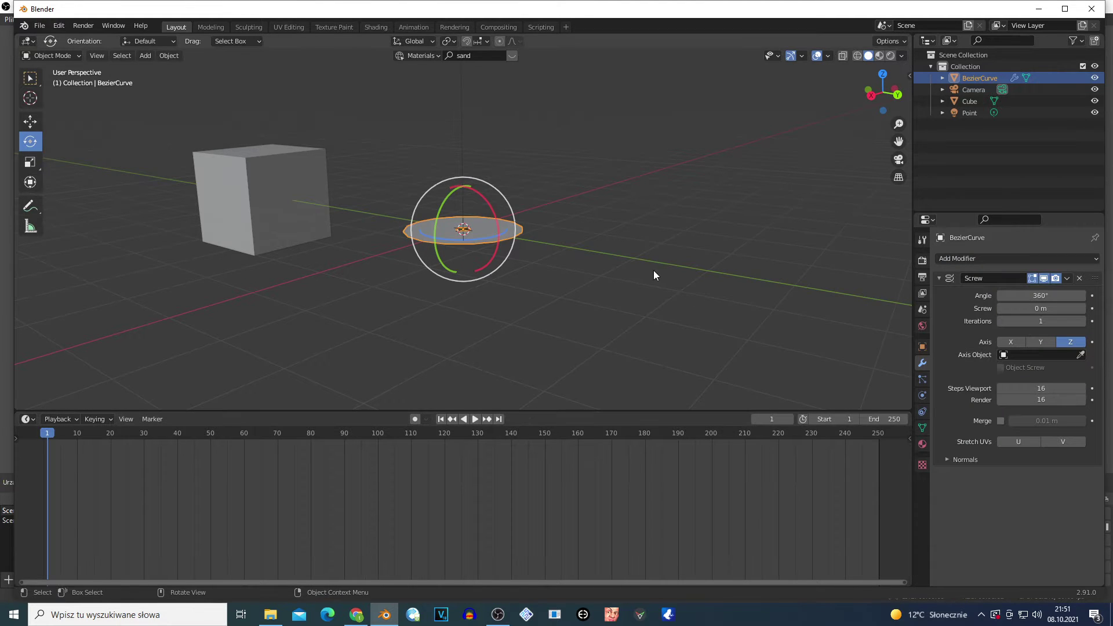
scroll(649, 266, up, 4)
scroll(644, 264, down, 4)
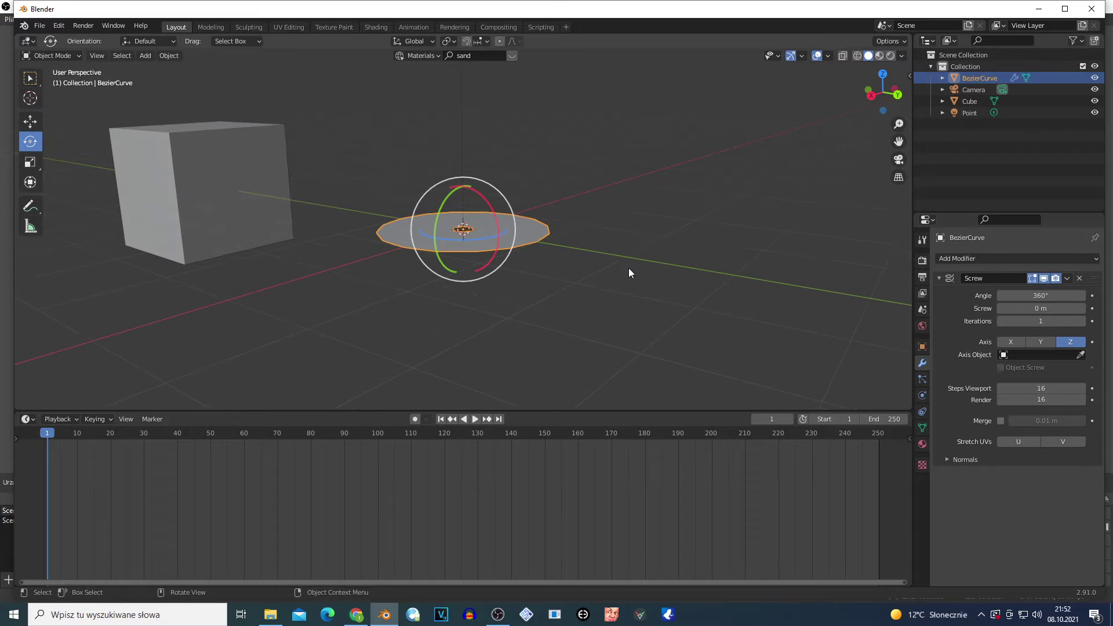
scroll(603, 247, down, 1)
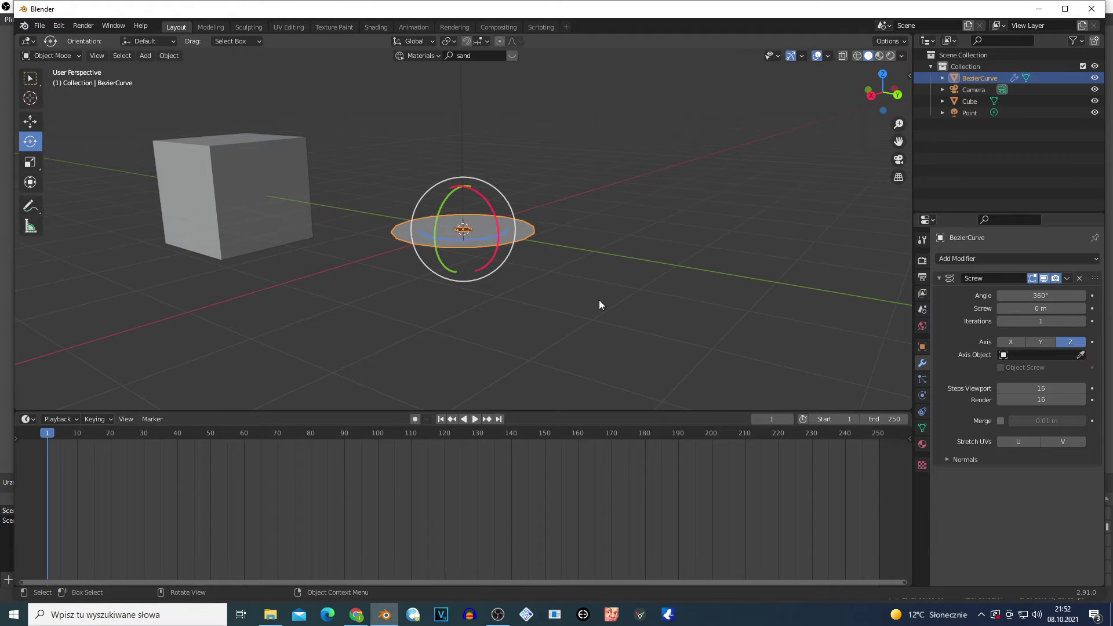
Assign the cube as the Screw modifier's axis object so the curve revolves around it
click(1081, 354)
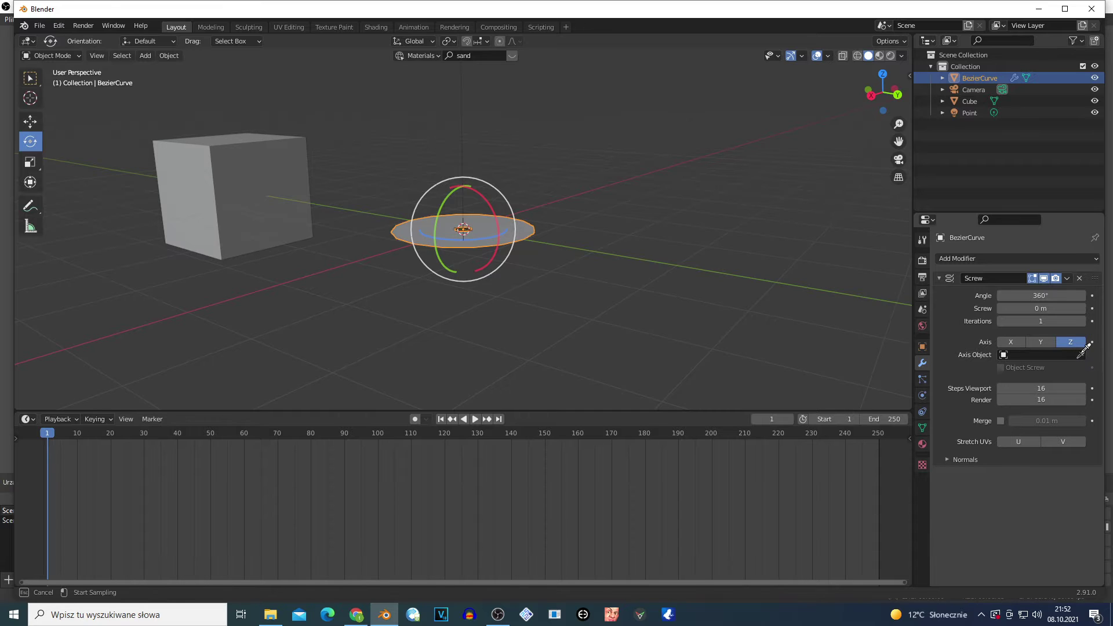
click(258, 185)
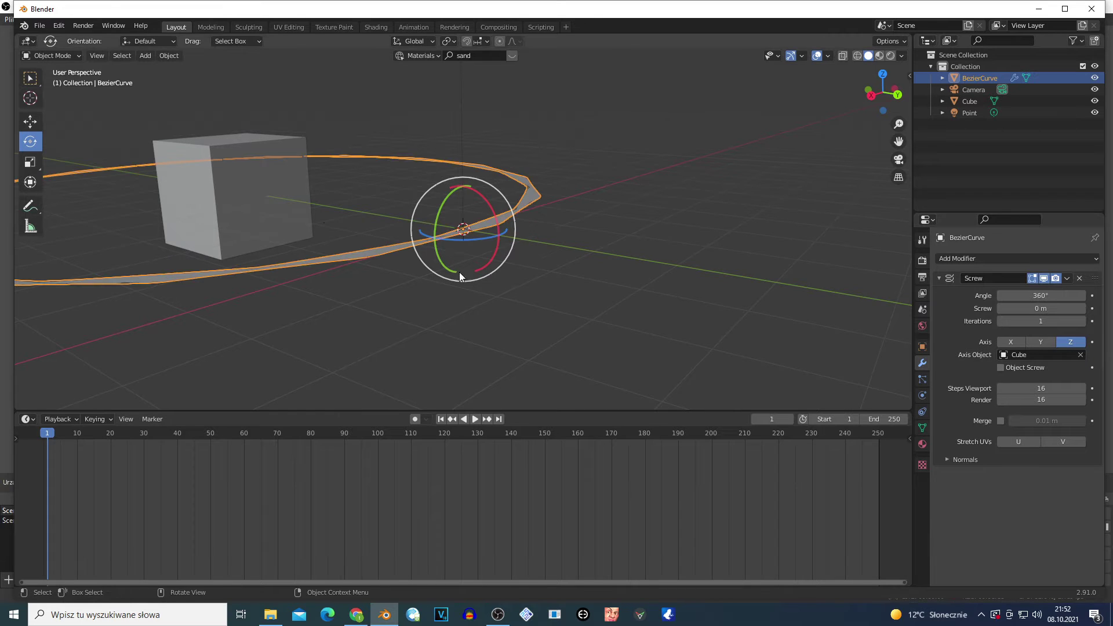
key(shift+grave)
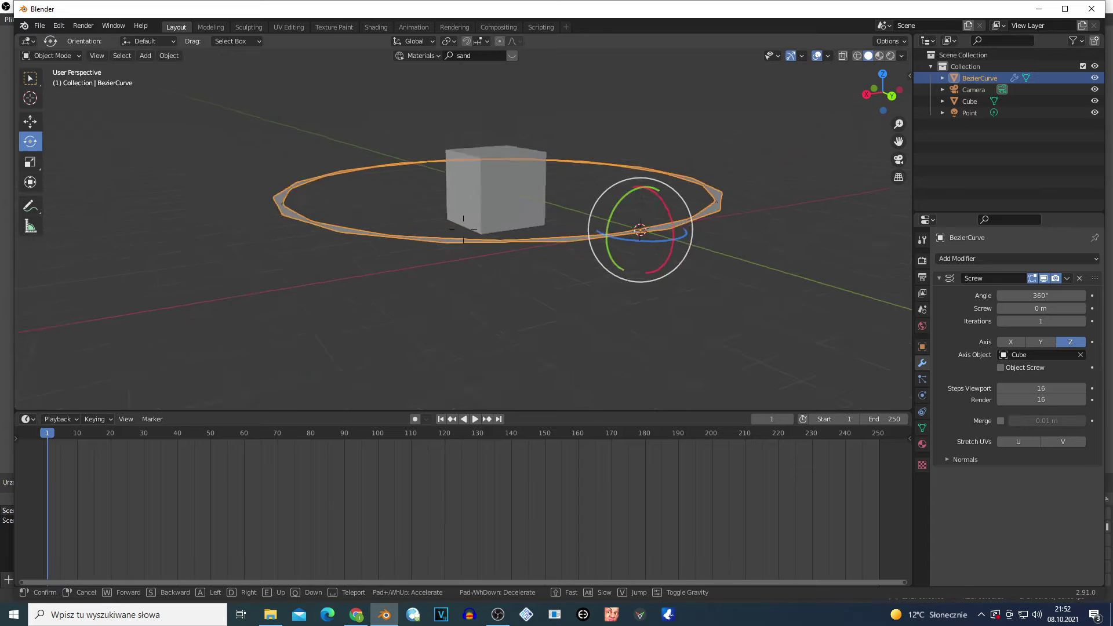
click(463, 229)
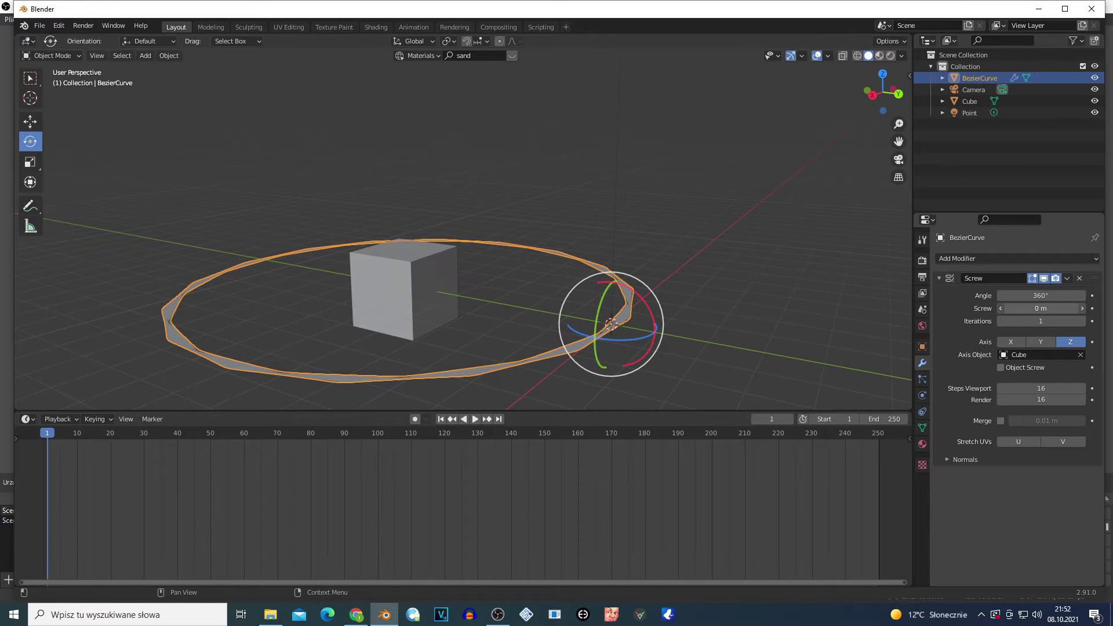
Set the Screw modifier's screw offset to 0.9 m and its iterations to 6 to form a spiral
mouse_move(1041, 309)
mouse_down()
mouse_move(1086, 308)
mouse_move(1034, 305)
mouse_up()
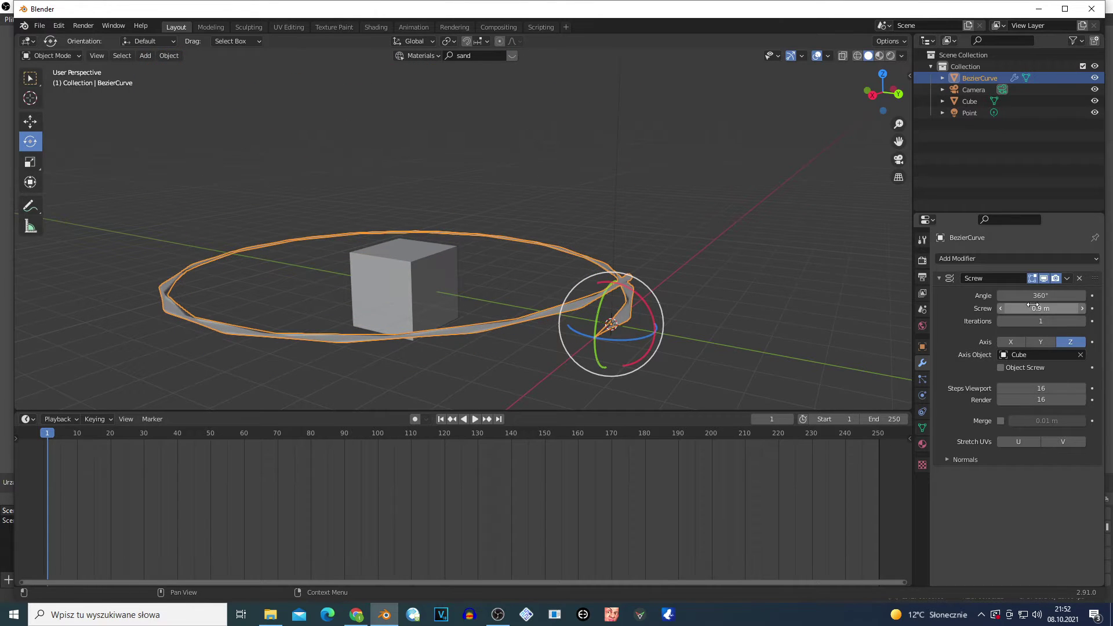
click(1081, 322)
click(1081, 322)
click(1082, 322)
click(1082, 321)
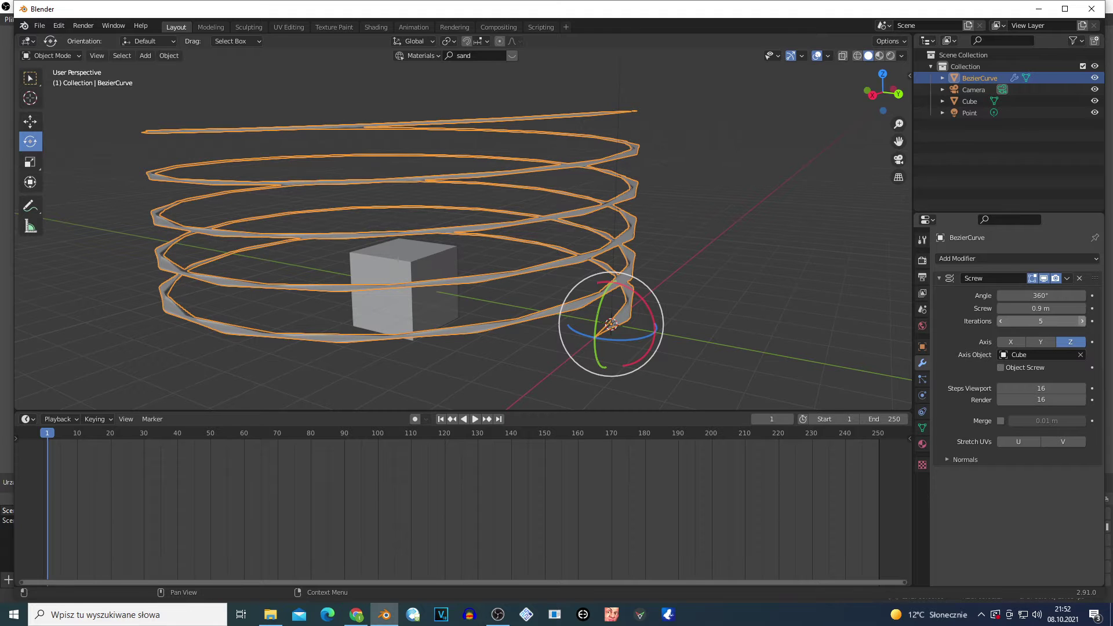
click(1082, 321)
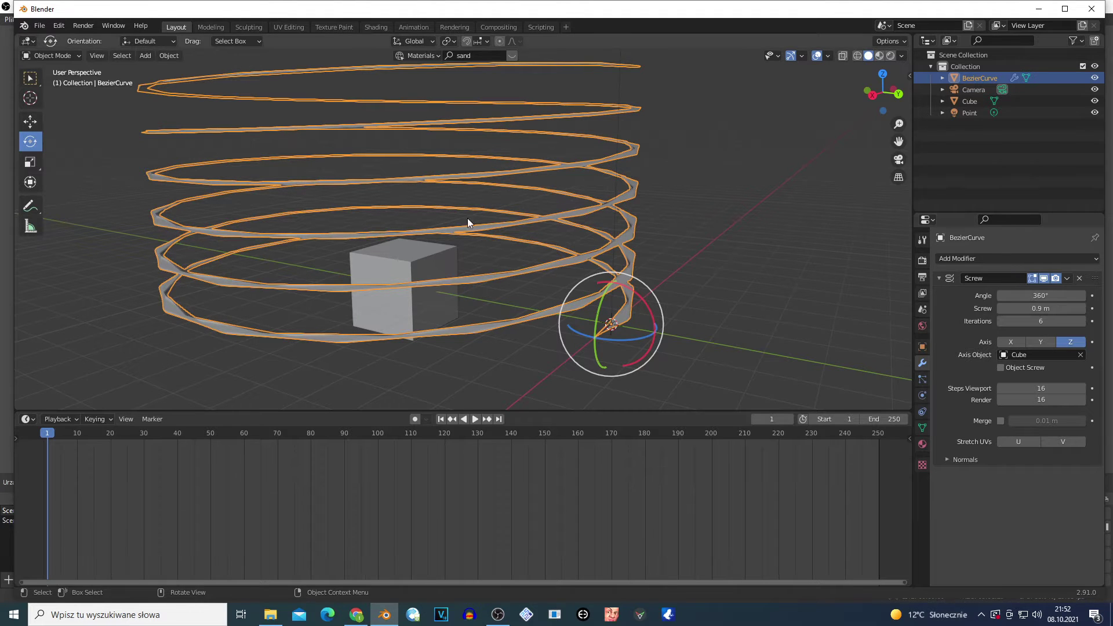
Move the cube about -6.2 m further along the global Y axis to widen the spiral
click(427, 263)
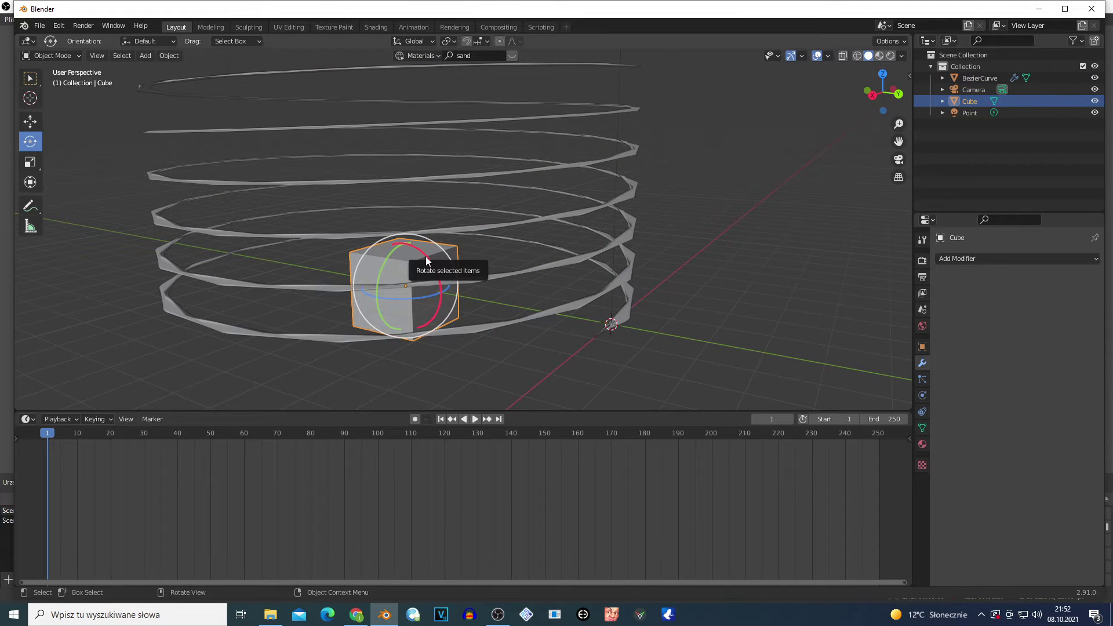
key(g)
key(y)
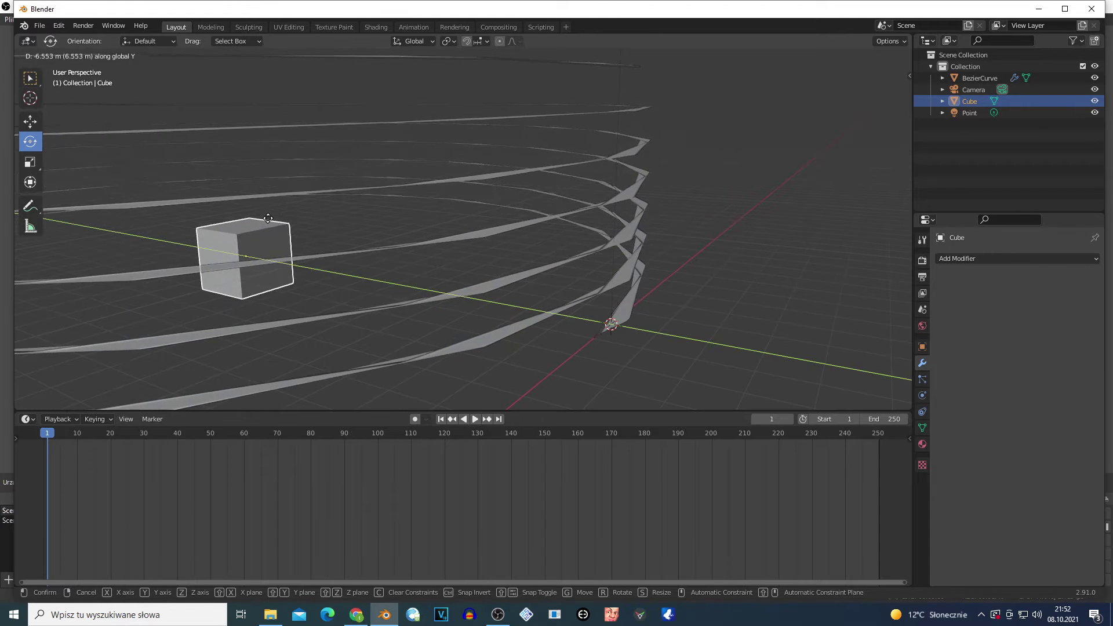
click(275, 221)
scroll(371, 279, down, 5)
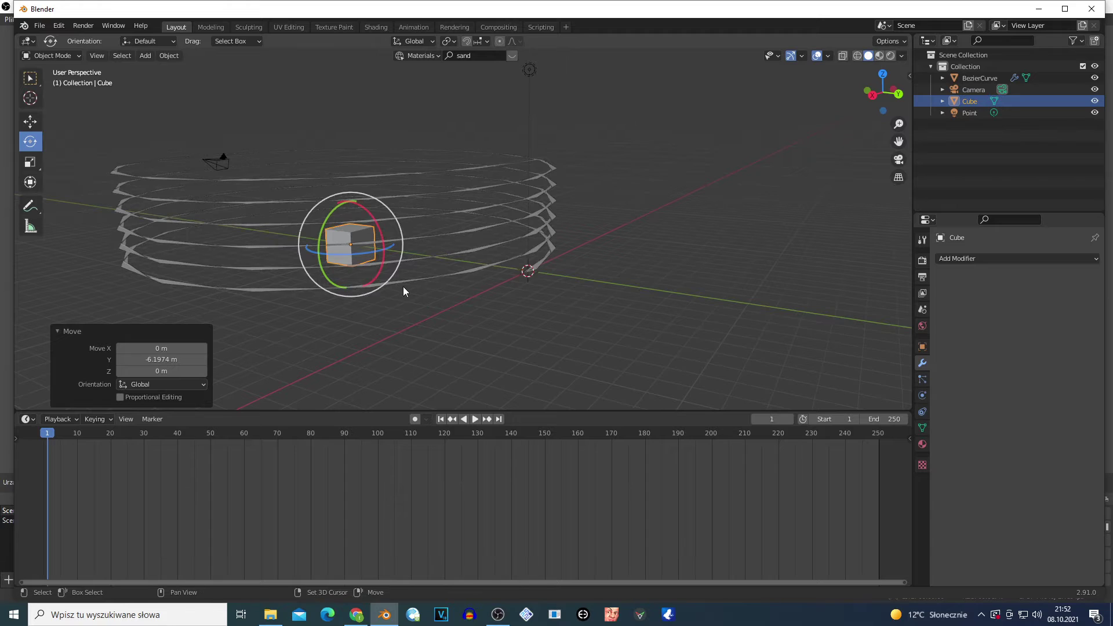
key(shift+grave)
key(w)
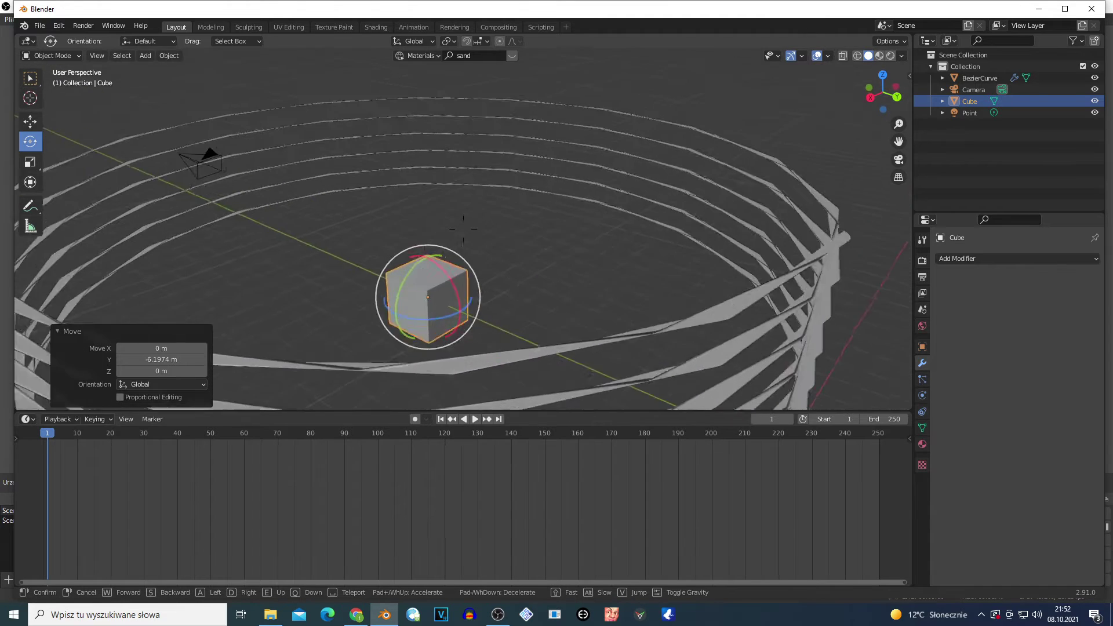
click(525, 245)
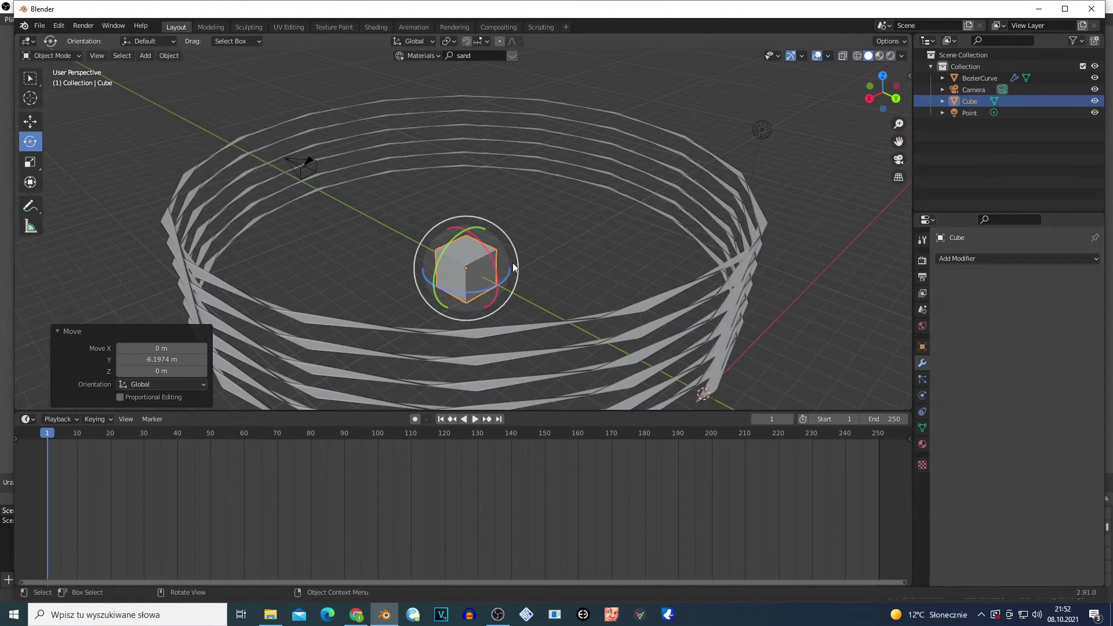
Set the screw offset of the spiral's Screw modifier to 1 m, keeping Z as the axis
click(704, 320)
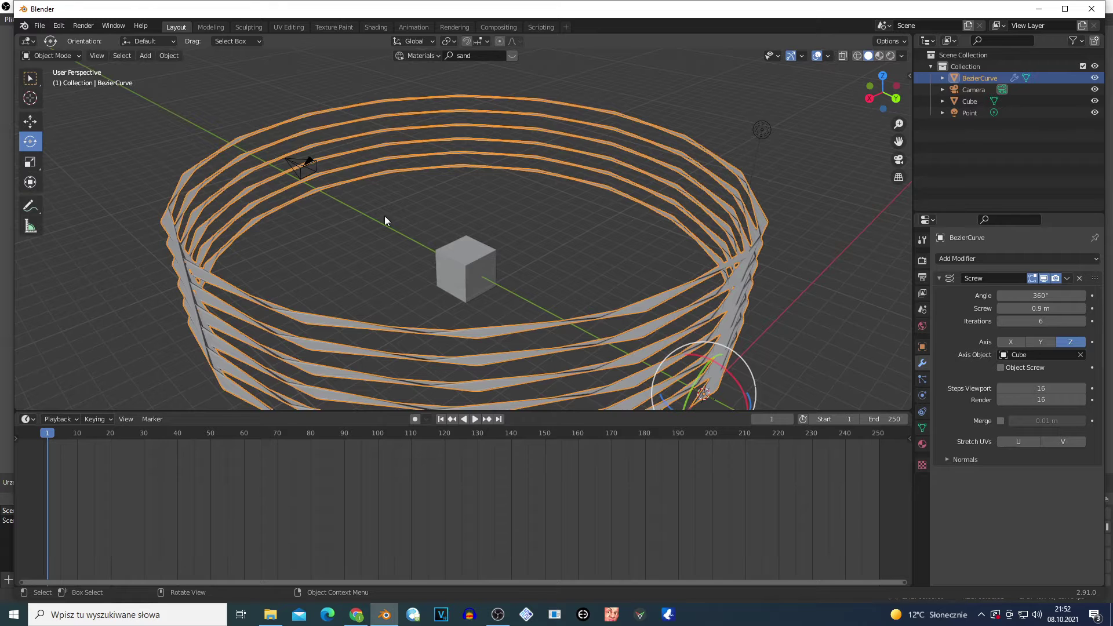
click(1021, 308)
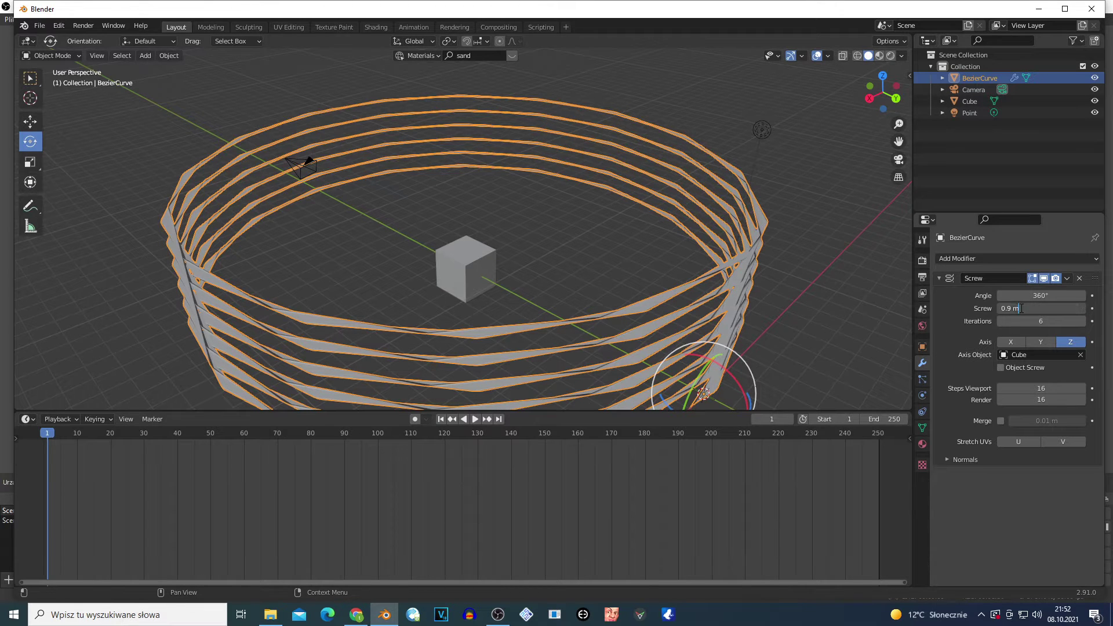
click(1041, 342)
click(1070, 342)
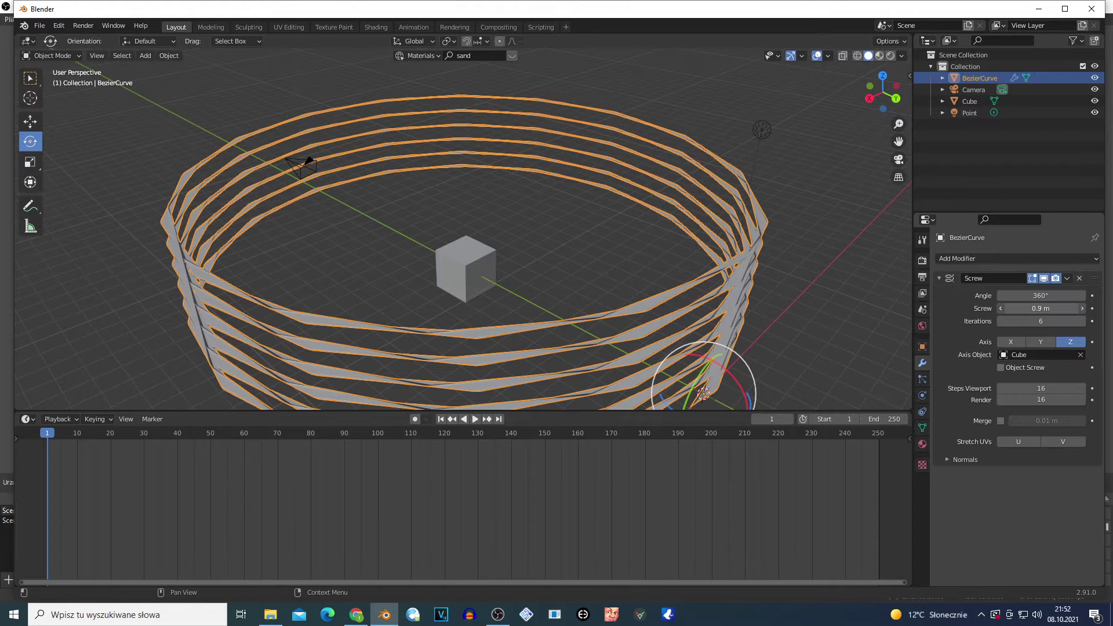
mouse_move(1041, 309)
mouse_down()
mouse_move(1064, 308)
mouse_move(1047, 308)
mouse_up()
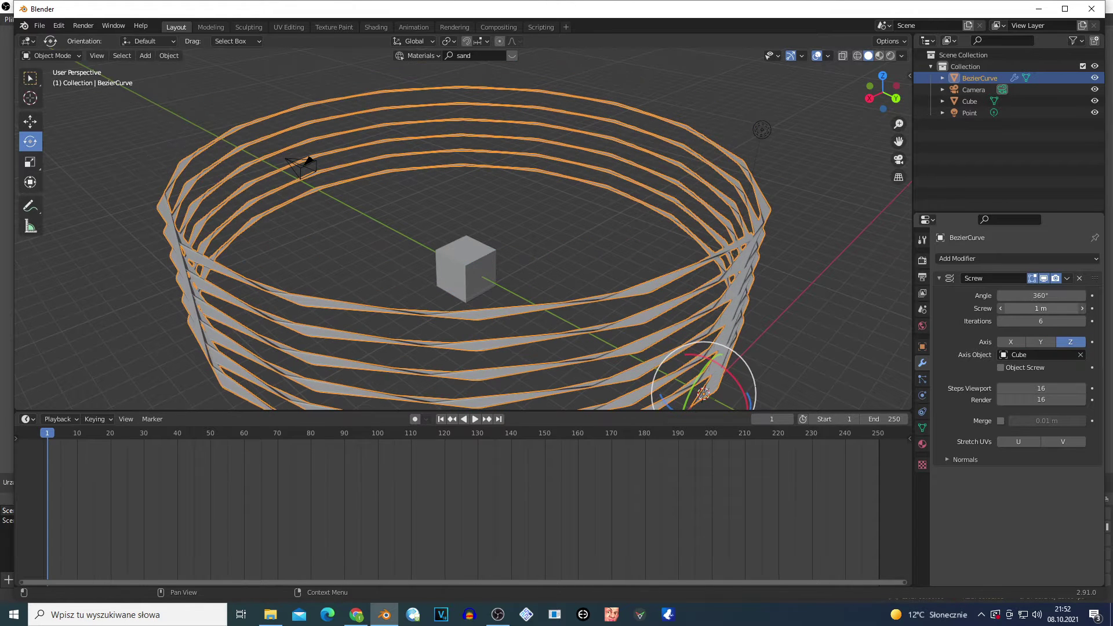
Apply the Screw modifier to the spiral and delete the cube at its centre
click(1066, 278)
click(1046, 287)
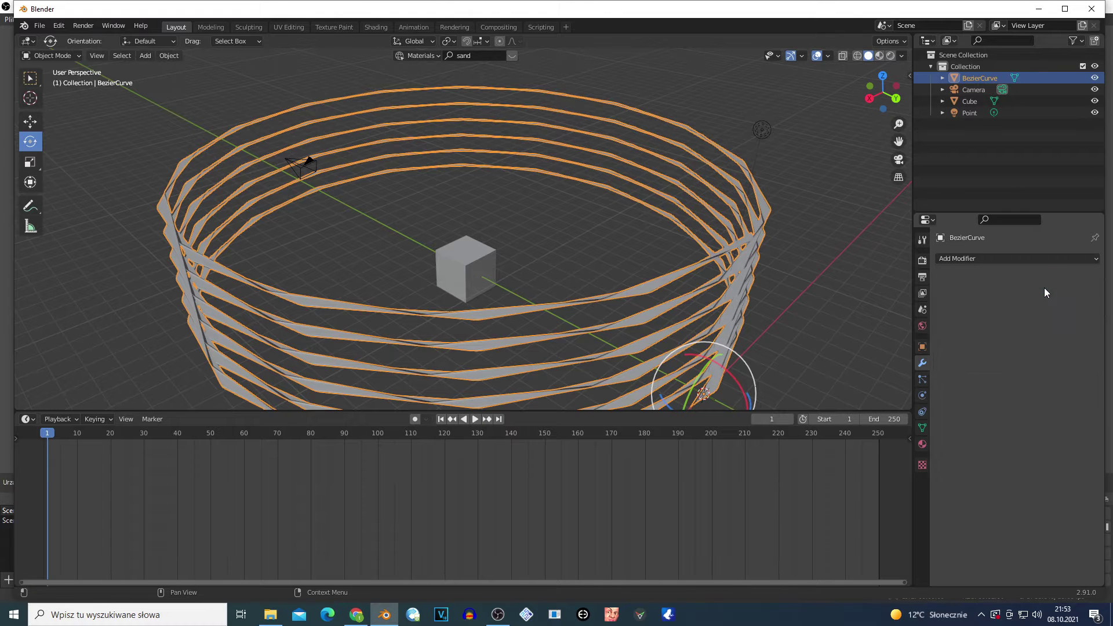
click(457, 270)
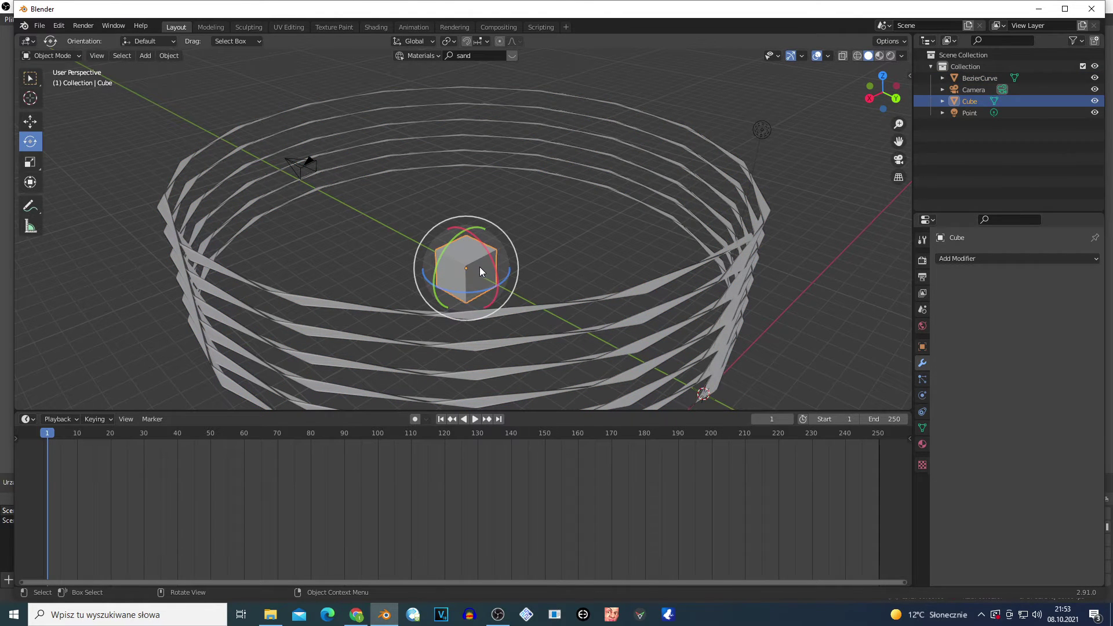
key(x)
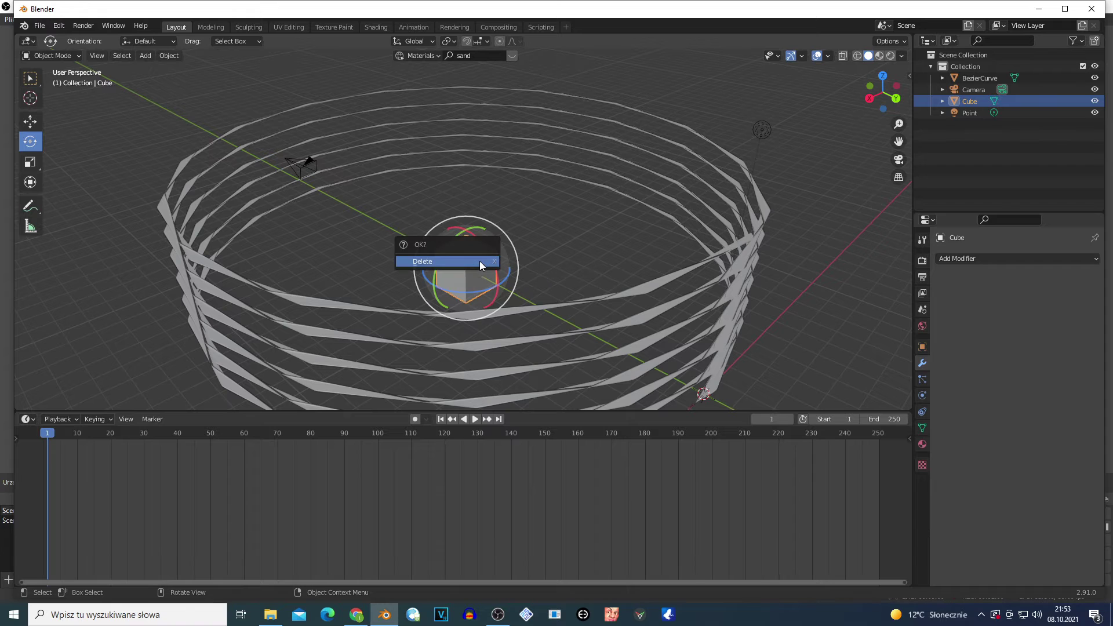
click(480, 263)
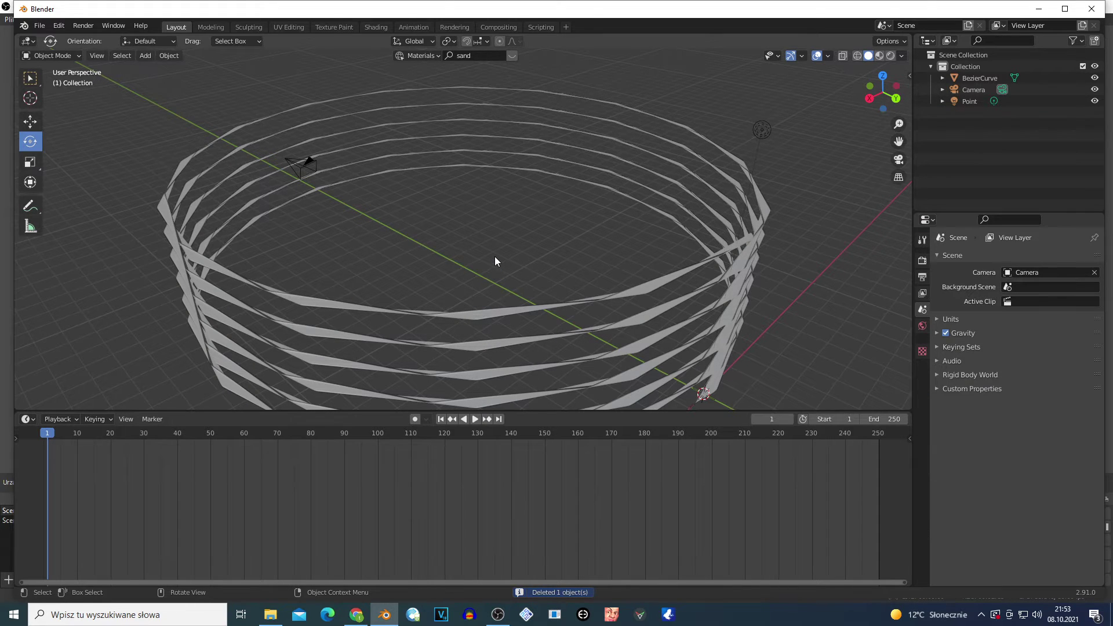
Search the BlenderKit library for TRAIN with the asset type set to Models
click(421, 54)
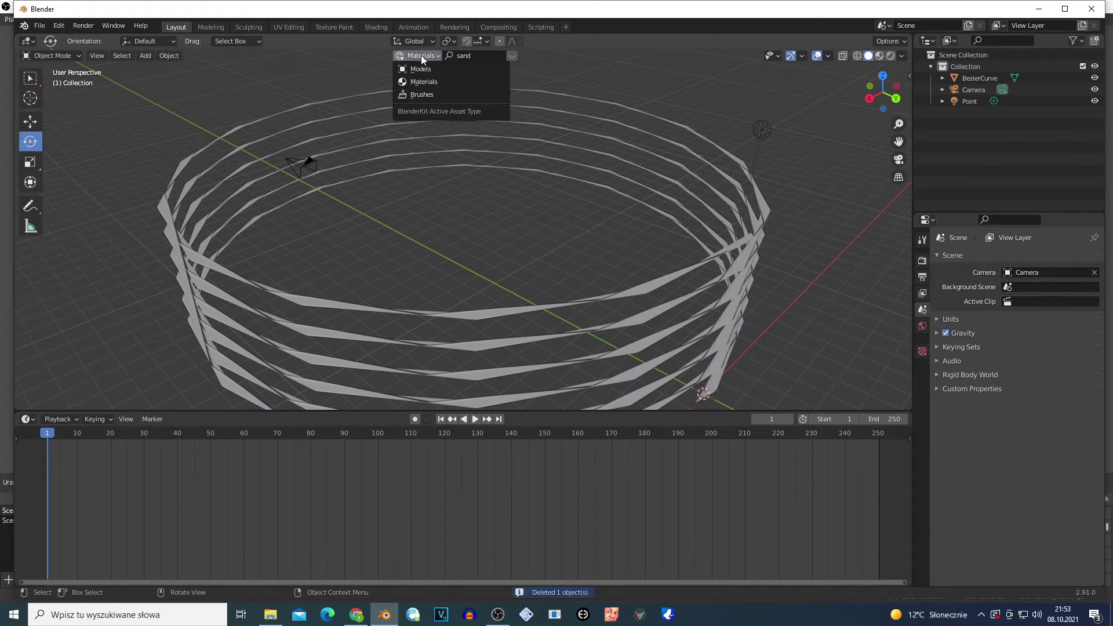
click(425, 66)
click(488, 58)
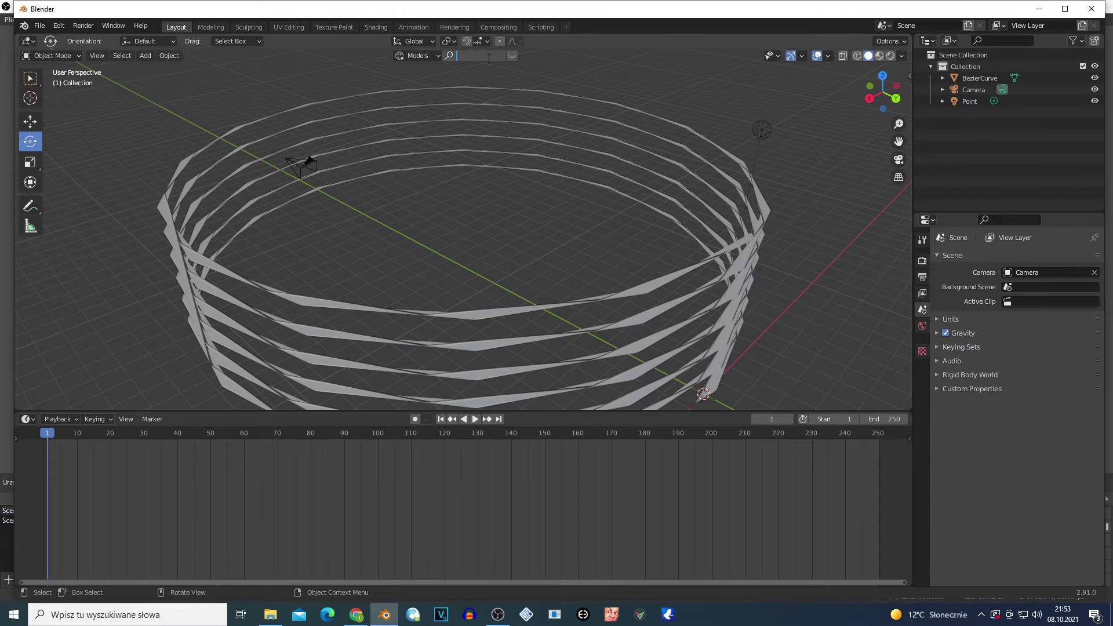
text(TRAIN)
key(Return)
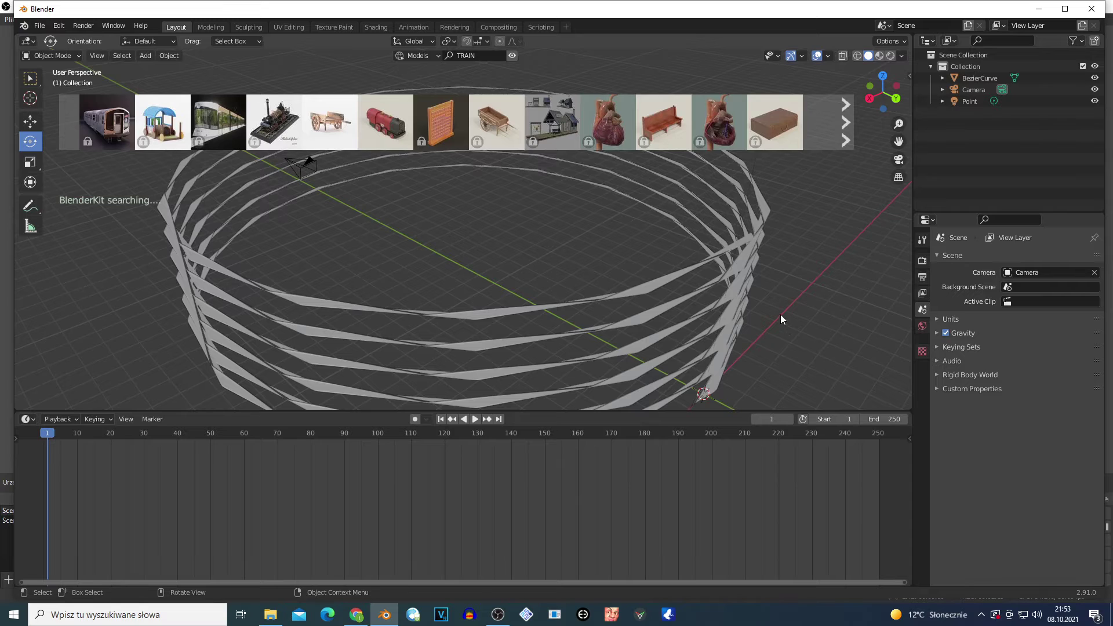
Import the red toy train model from the BlenderKit results and hide the asset bar
key(n)
click(906, 146)
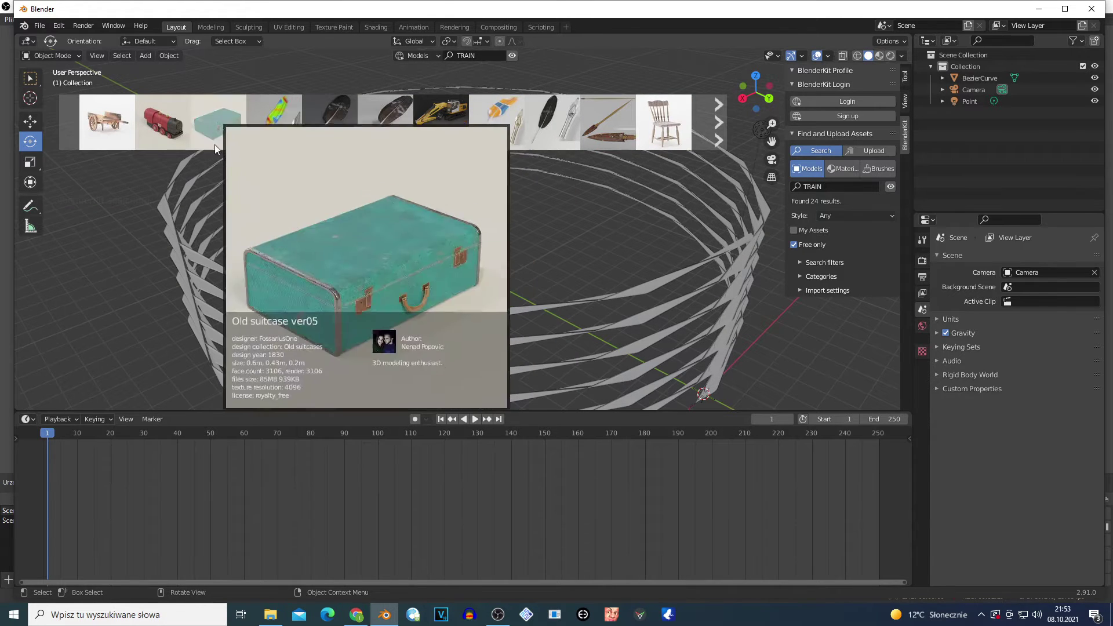
click(168, 134)
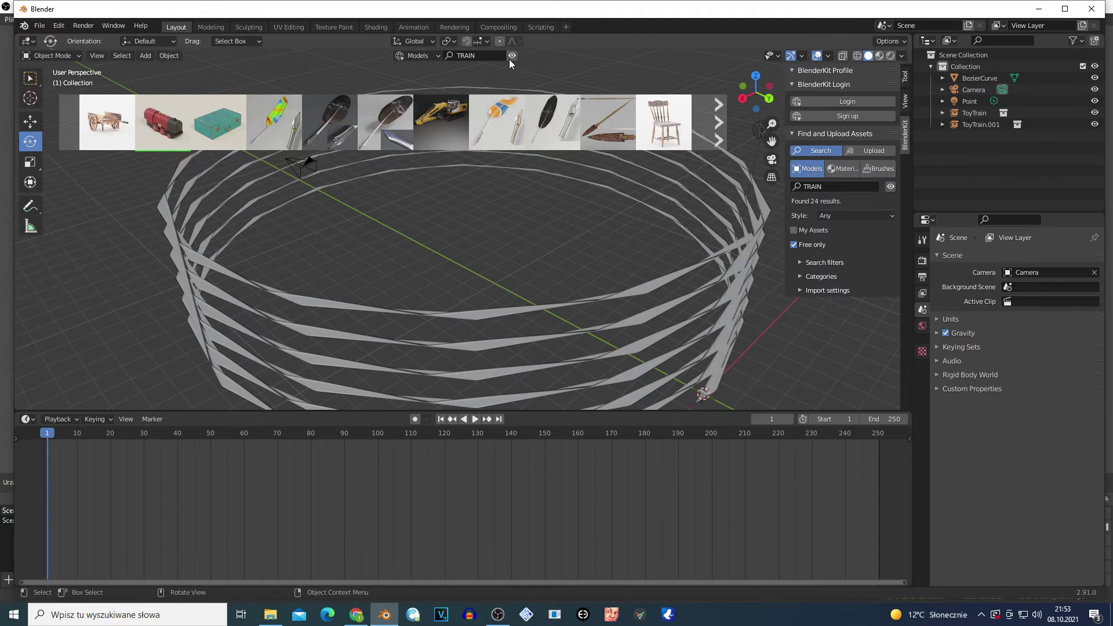
click(512, 56)
scroll(571, 176, down, 3)
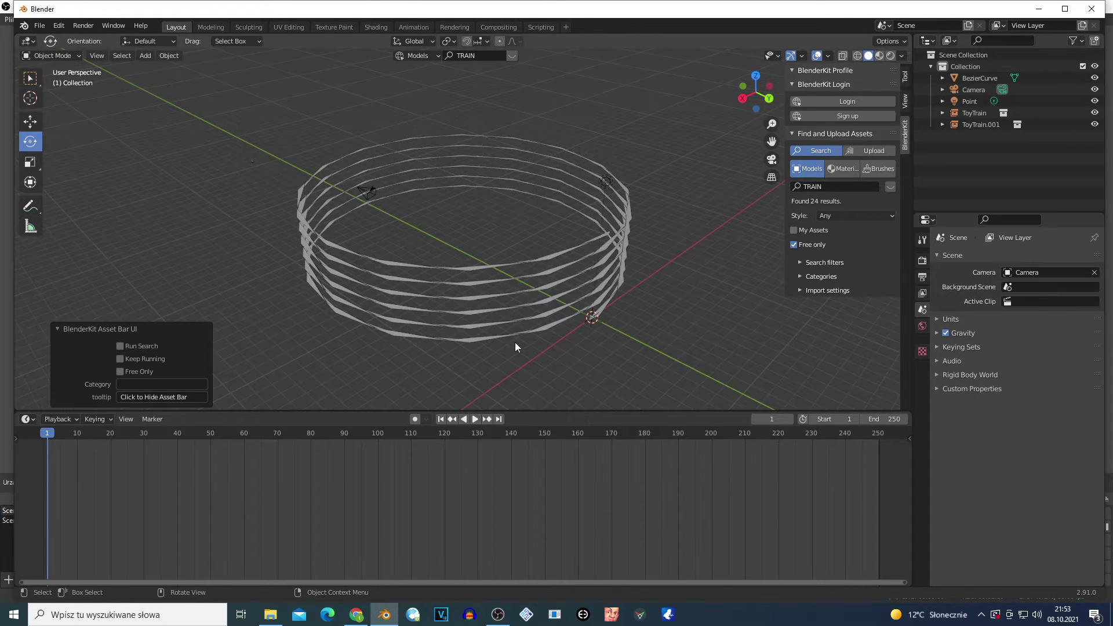
scroll(512, 342, up, 3)
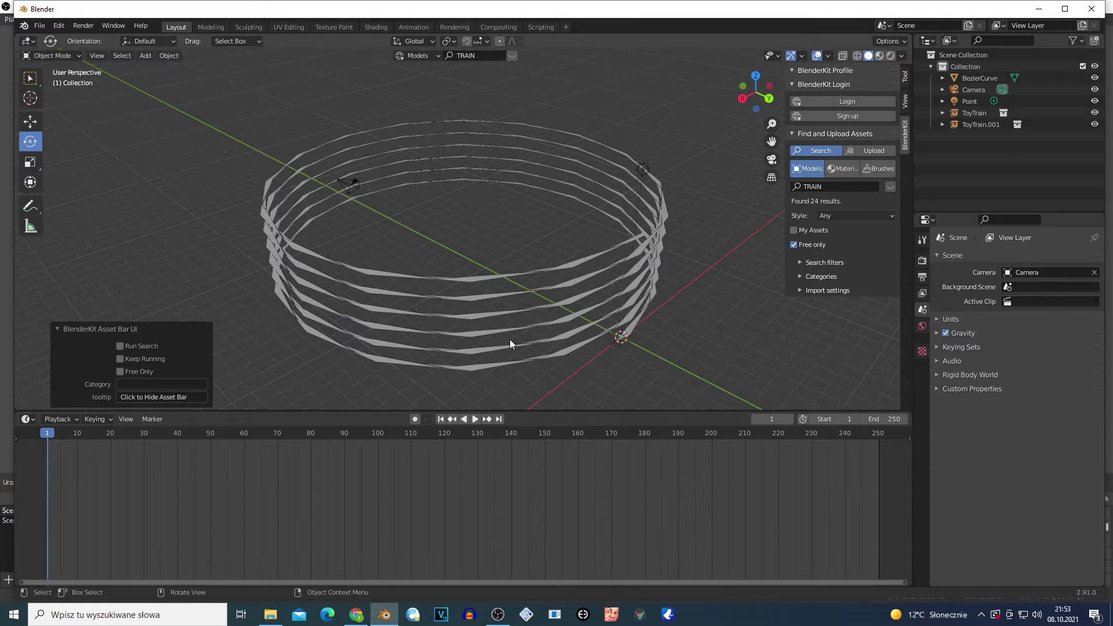
Scale the ToyTrain.001 object uniformly to about 3.975
double_click(989, 126)
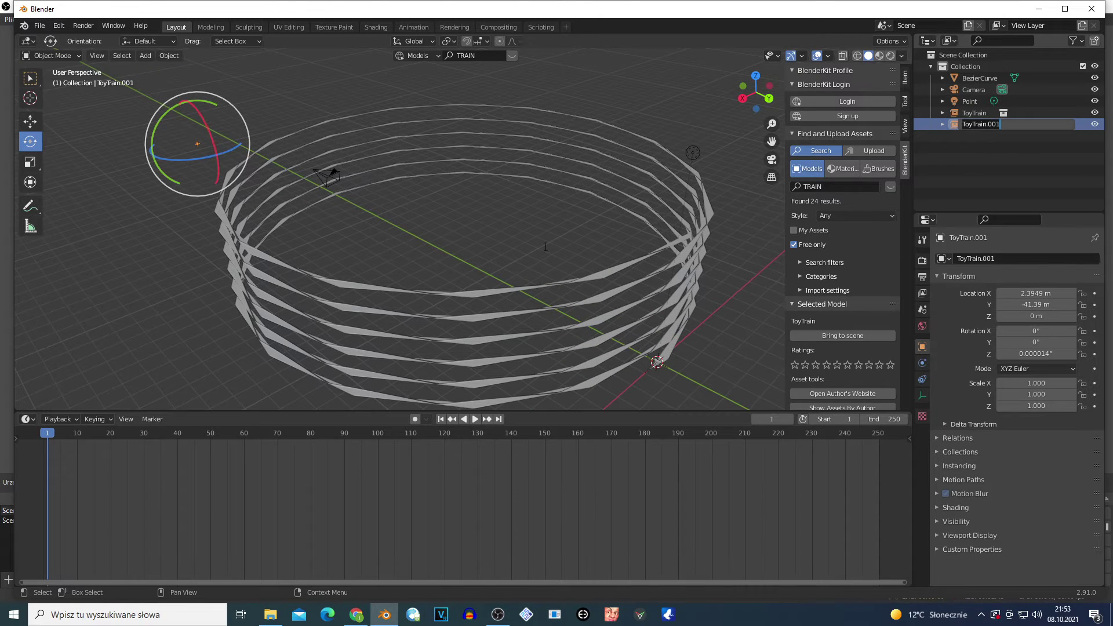
key(Return)
key(s)
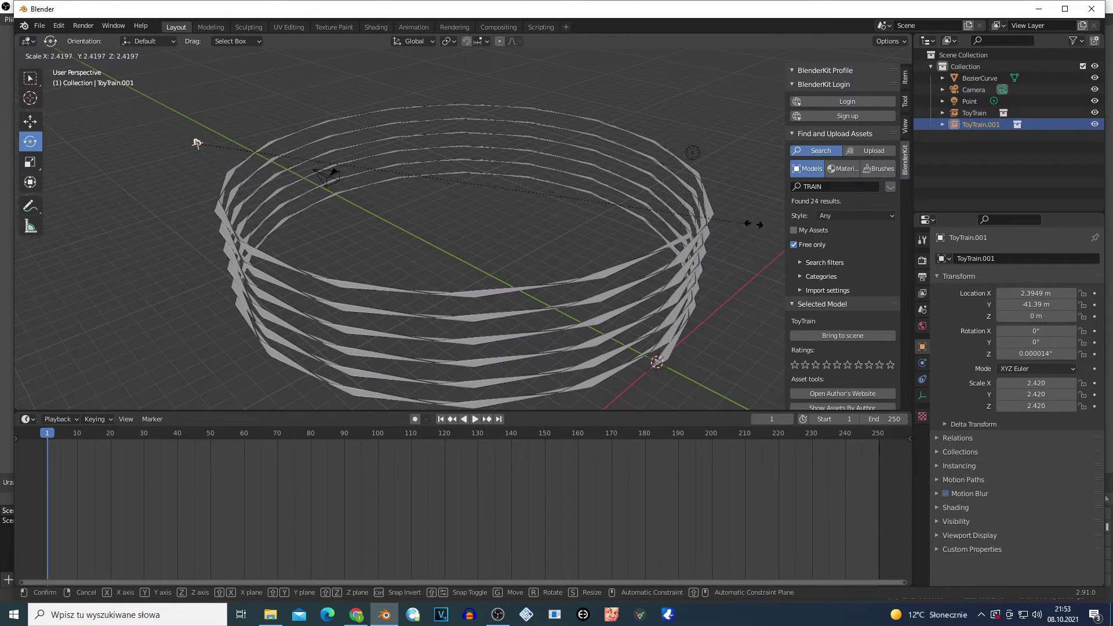
click(220, 278)
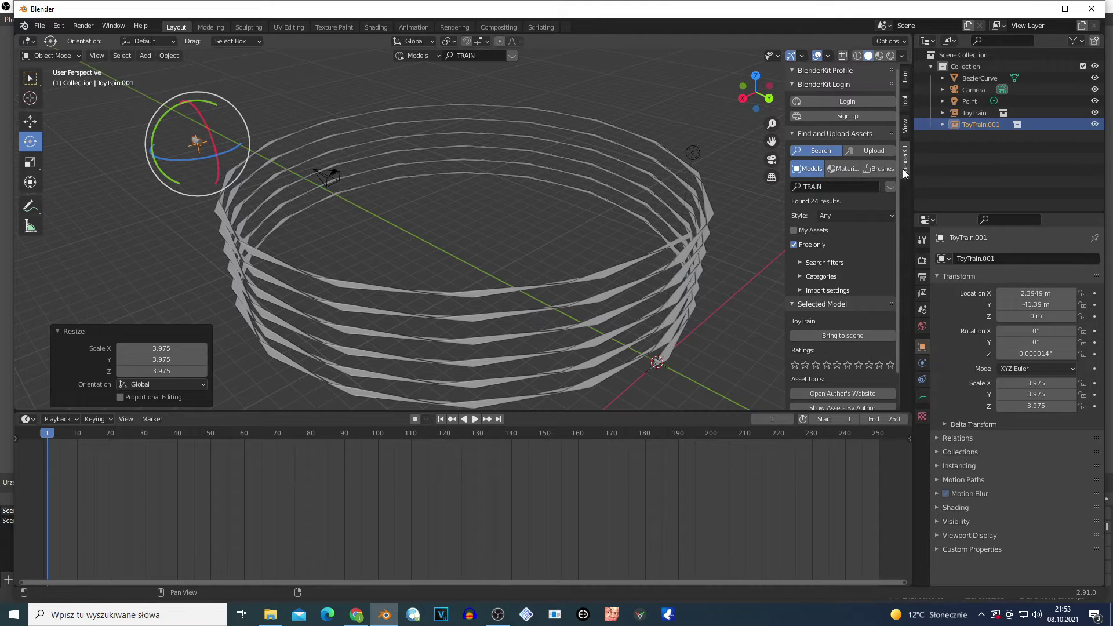
Bring the linked ToyTrain.001 asset into the scene as an editable object and add a Curve modifier to its mesh
click(843, 334)
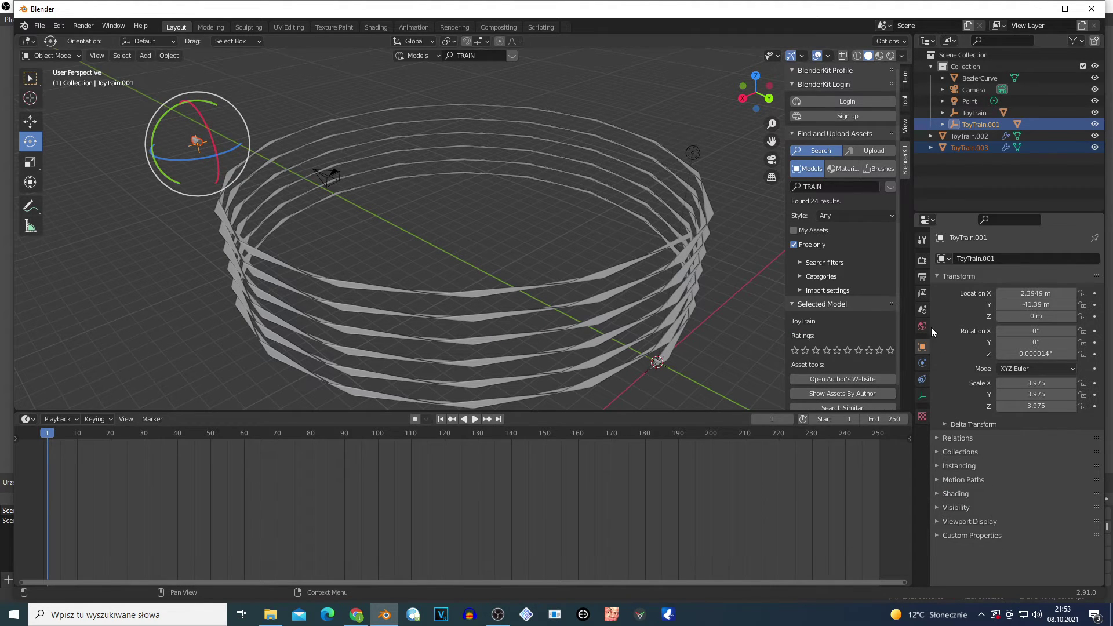
click(195, 141)
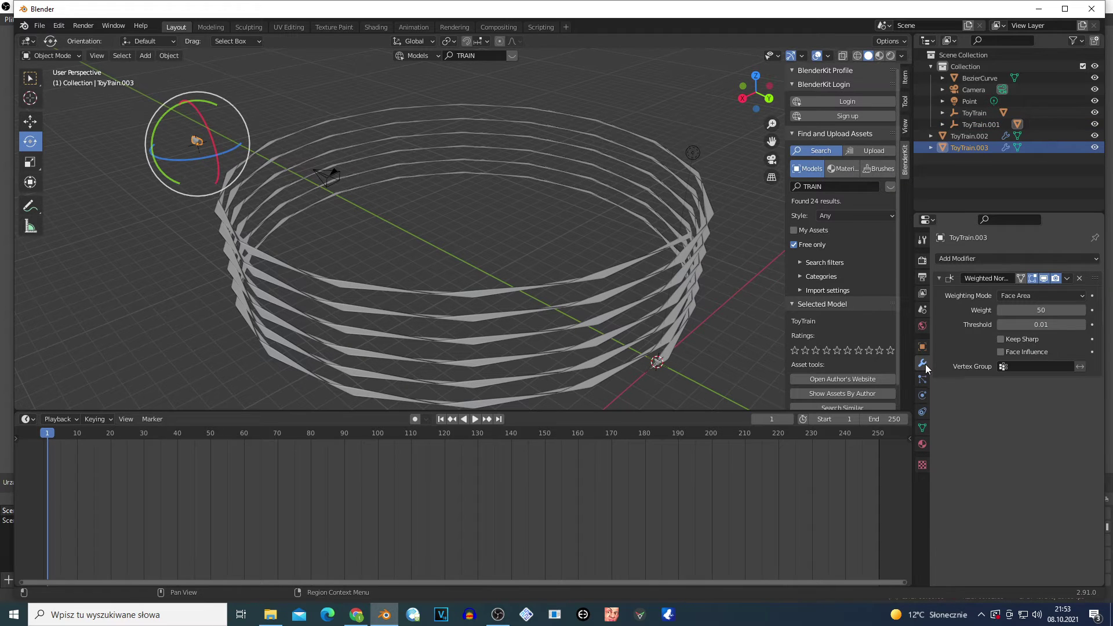
click(1007, 261)
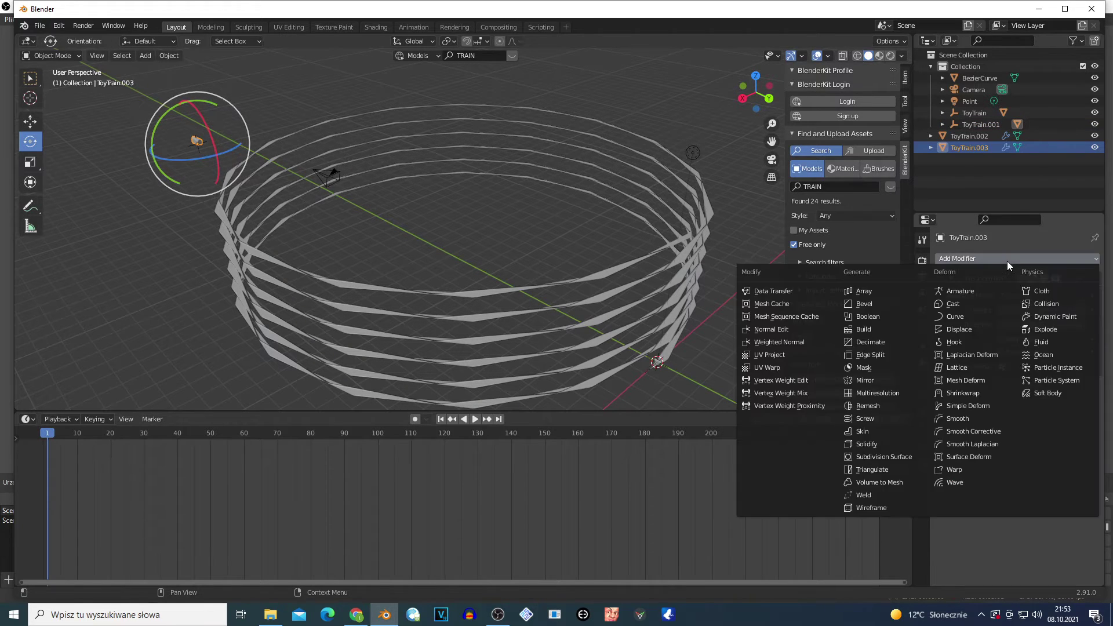
click(980, 317)
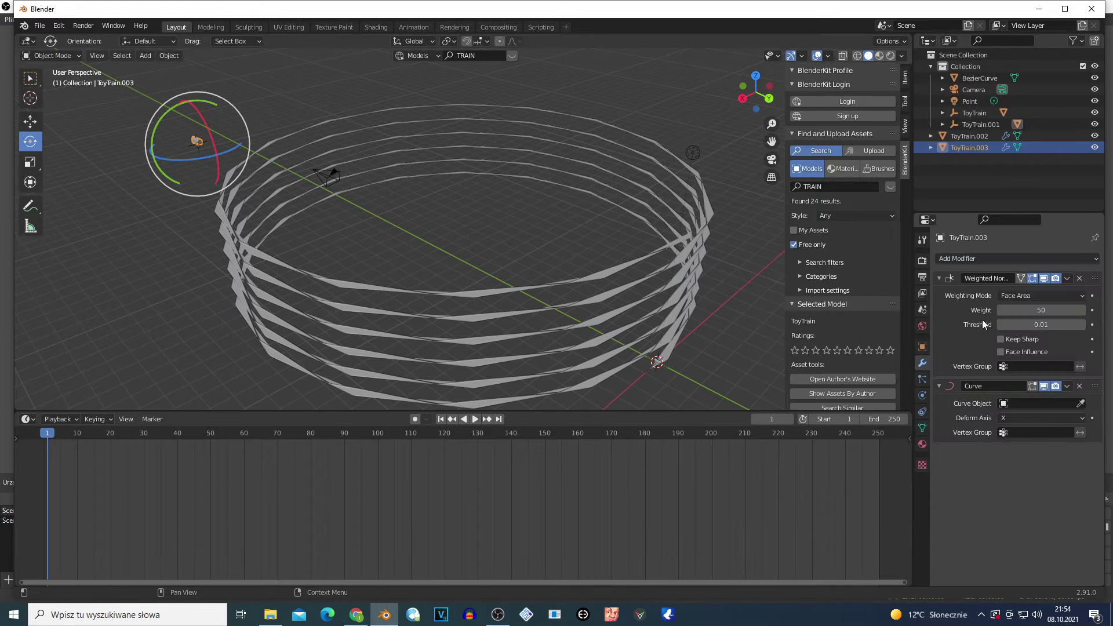
Duplicate the BezierCurve spiral in place and convert the duplicate to a curve
click(489, 290)
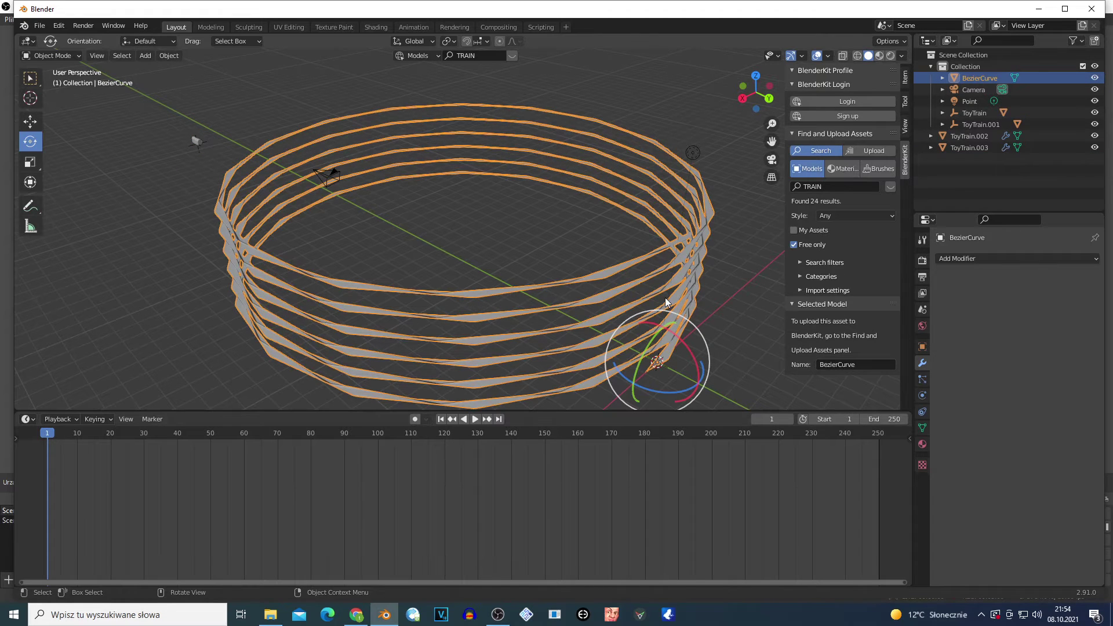
key(shift)
key(shift+d)
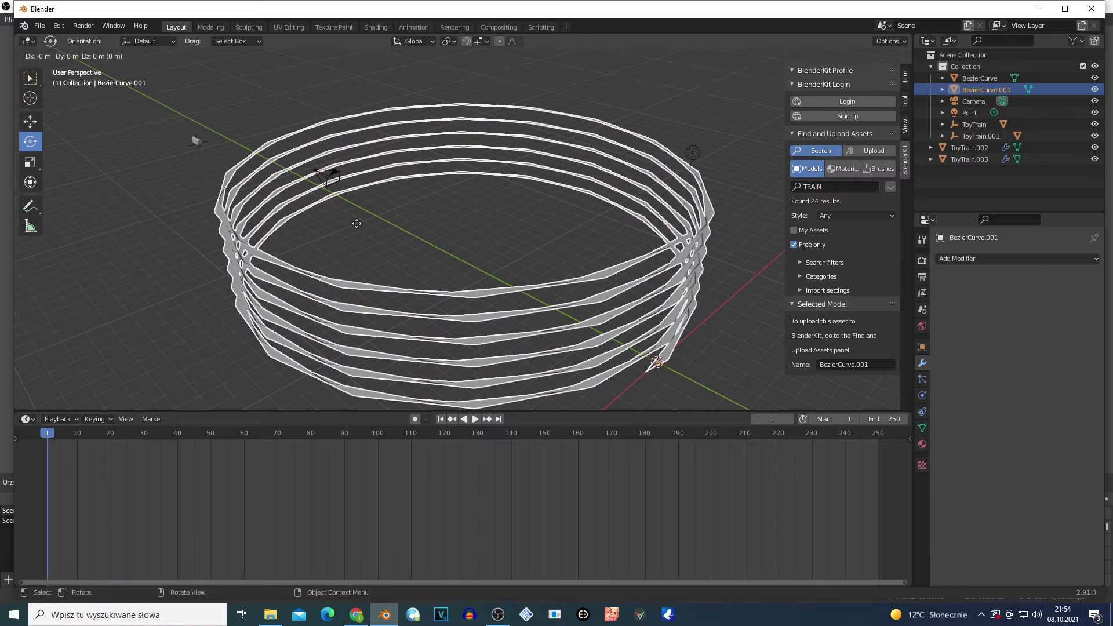
right_click(357, 224)
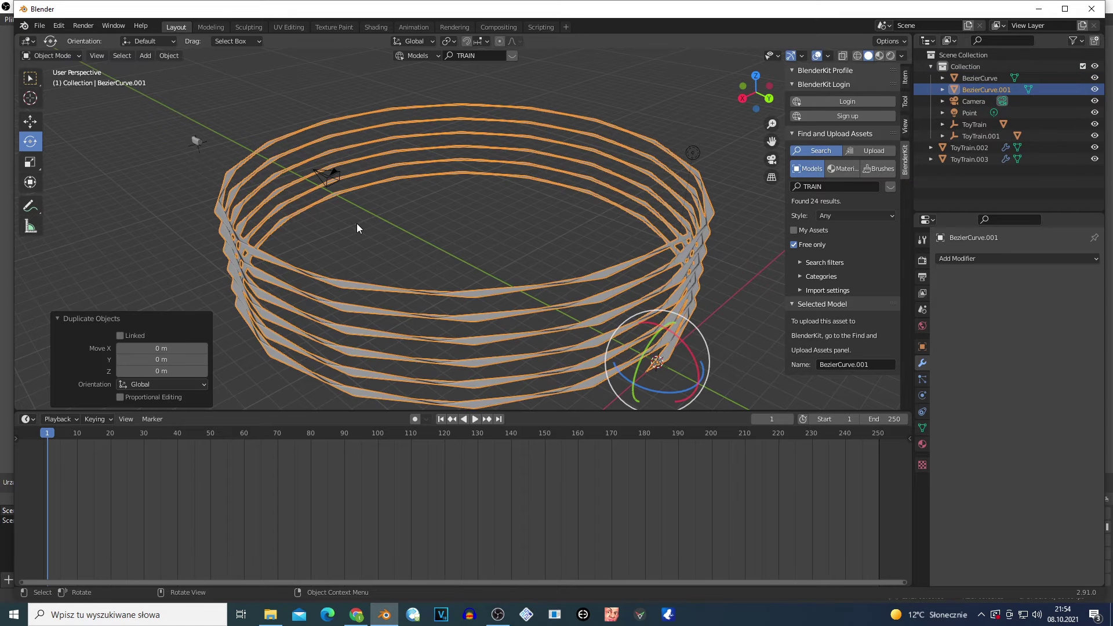
click(171, 56)
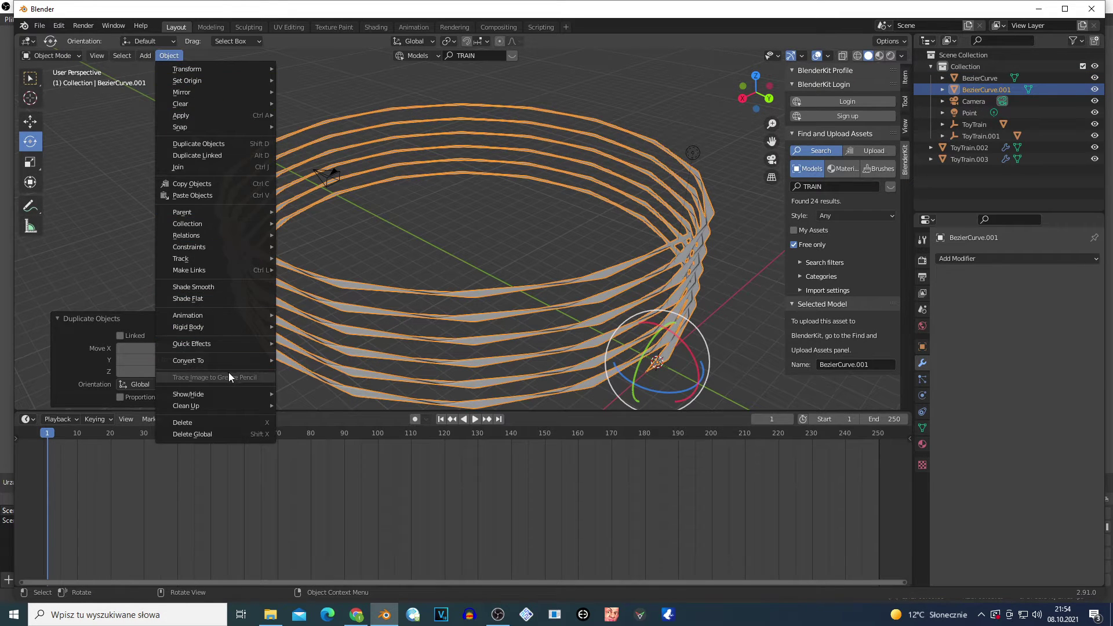
mouse_move(207, 359)
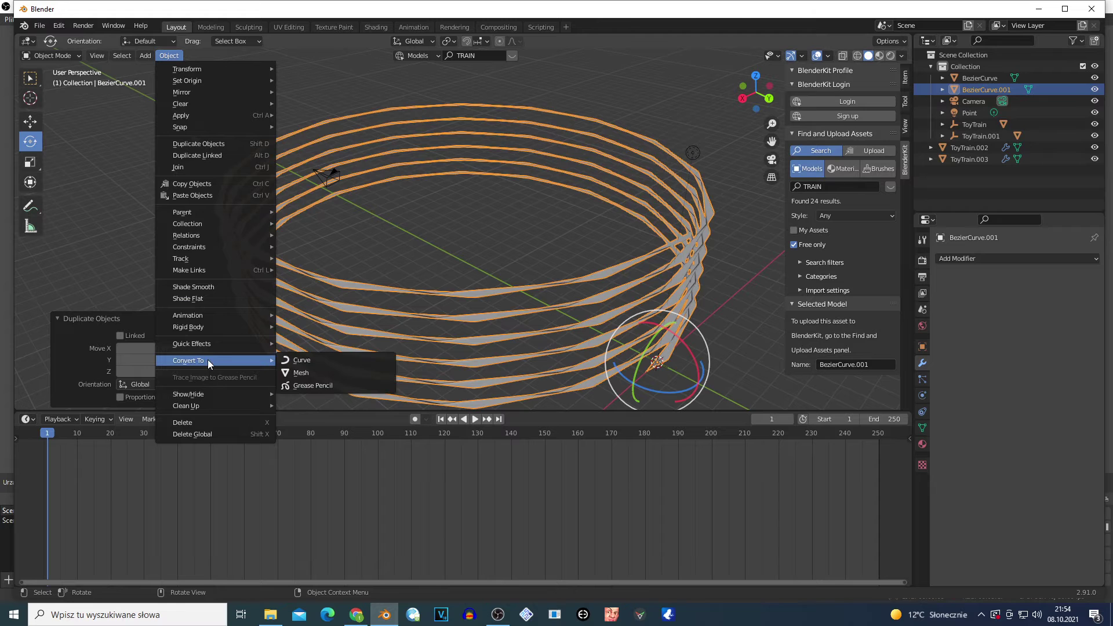
click(312, 364)
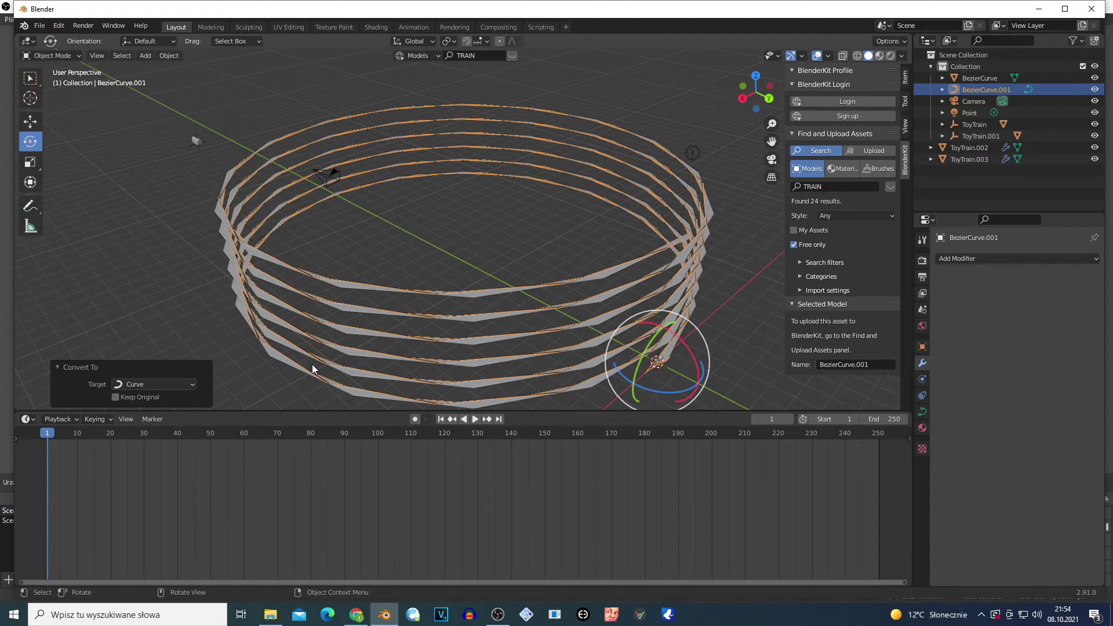
Assign BezierCurve.001 as the curve object of the ToyTrain.003 mesh's Curve modifier
click(195, 140)
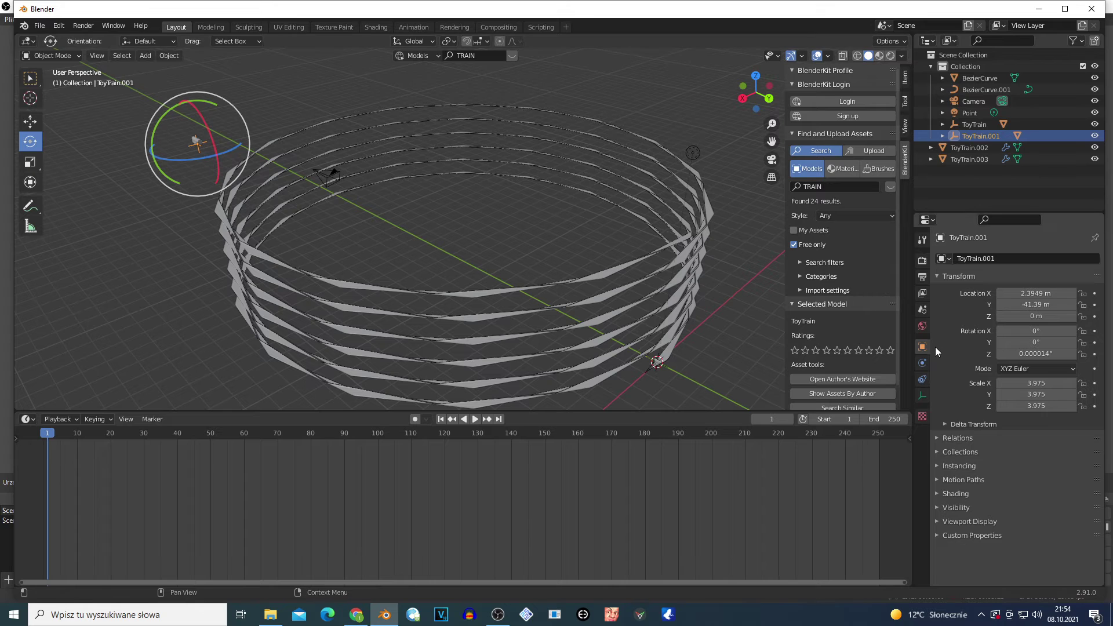
click(196, 138)
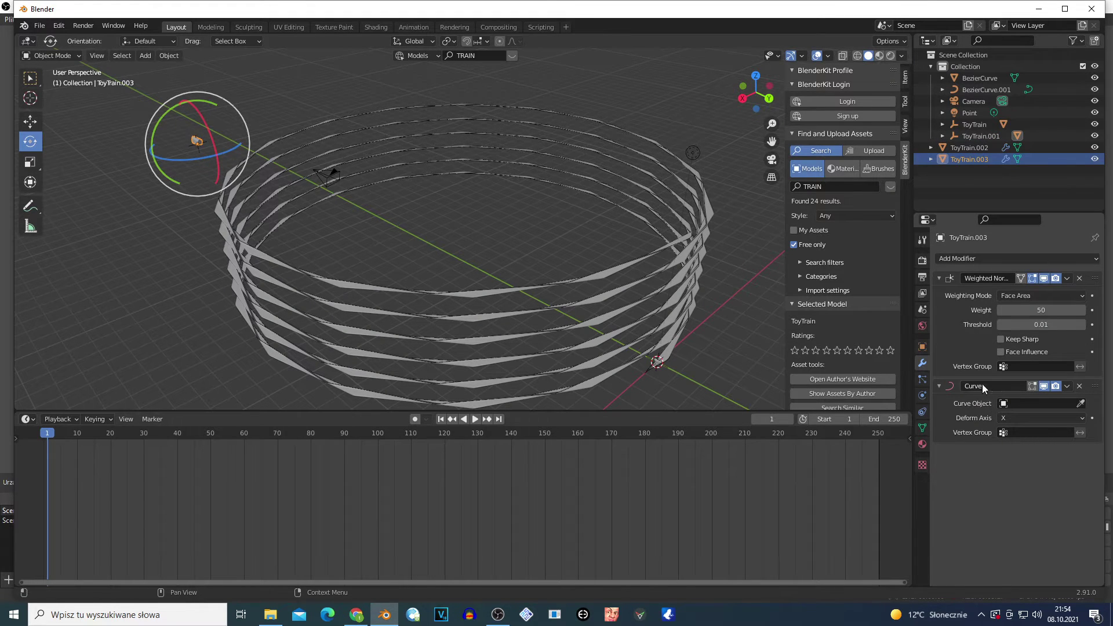
click(1046, 404)
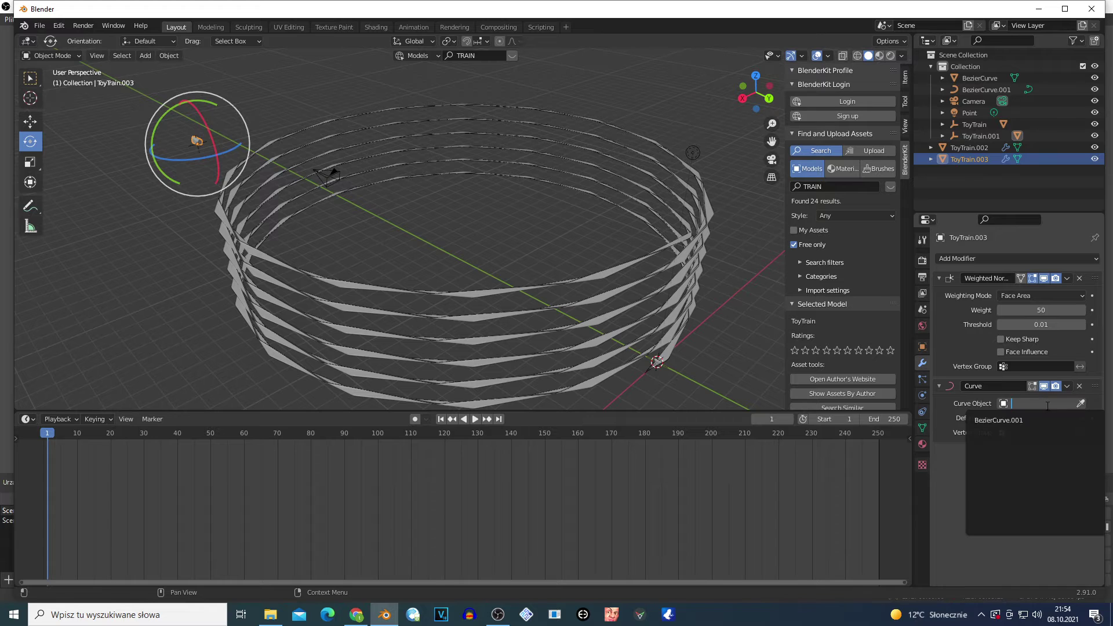
click(991, 490)
click(1037, 419)
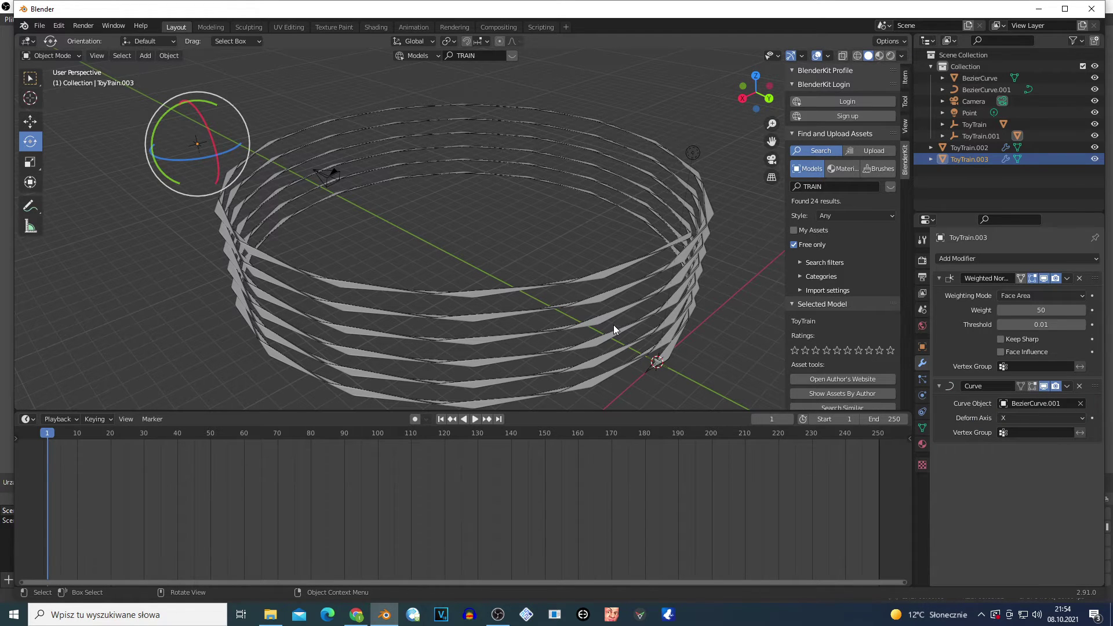
Enlarge the curve-deformed ToyTrain.003 mesh uniformly and deselect it
key(s)
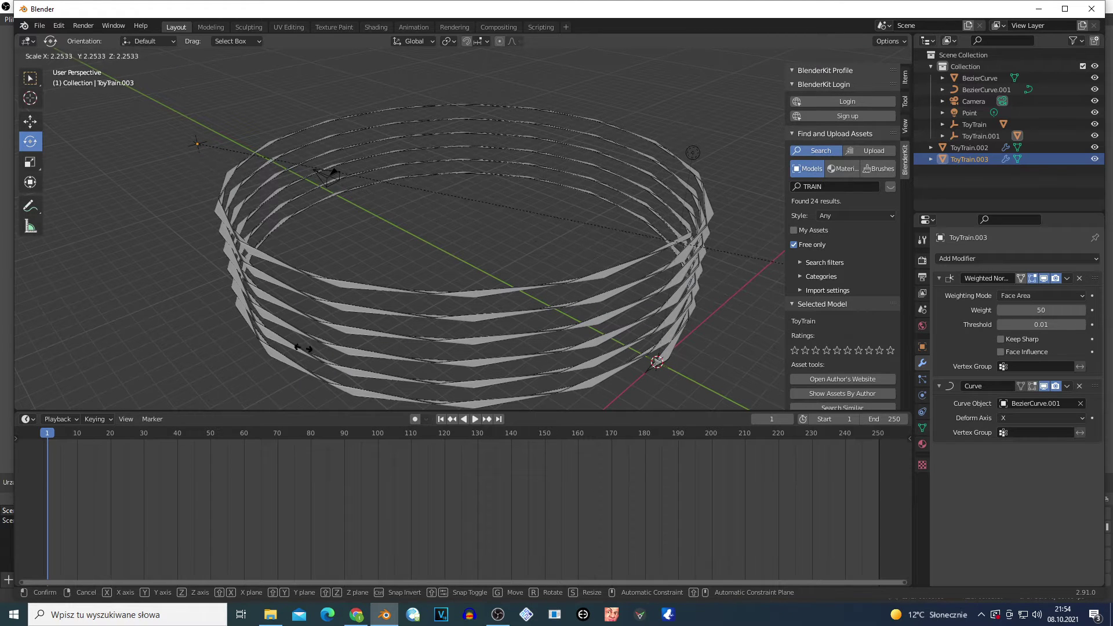
click(279, 325)
click(281, 323)
key(shift+grave)
key(w)
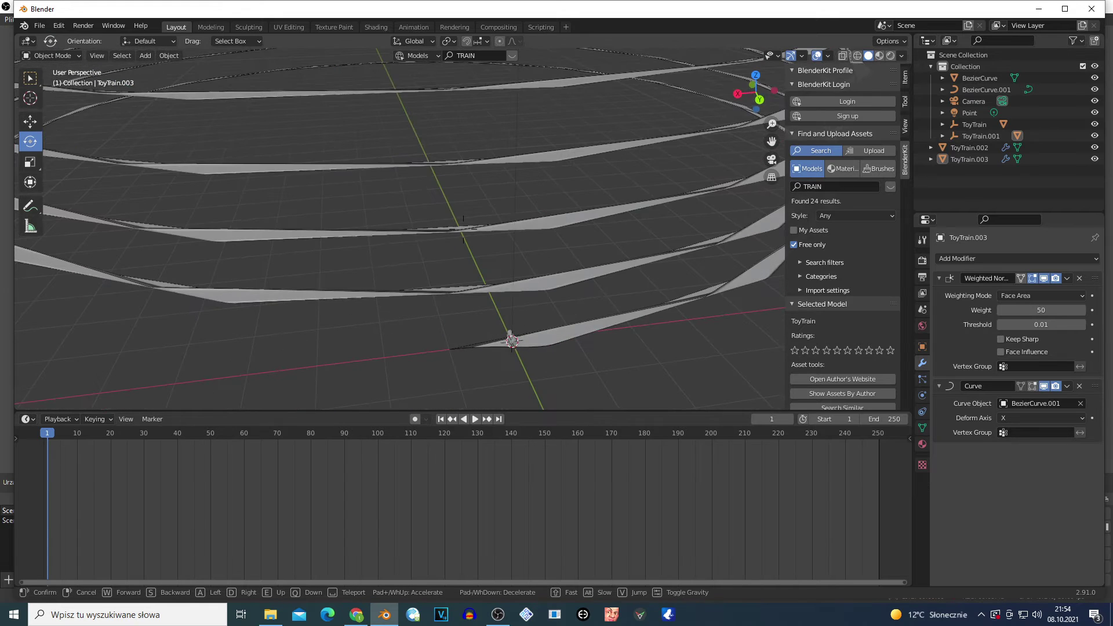
key(w)
key(s)
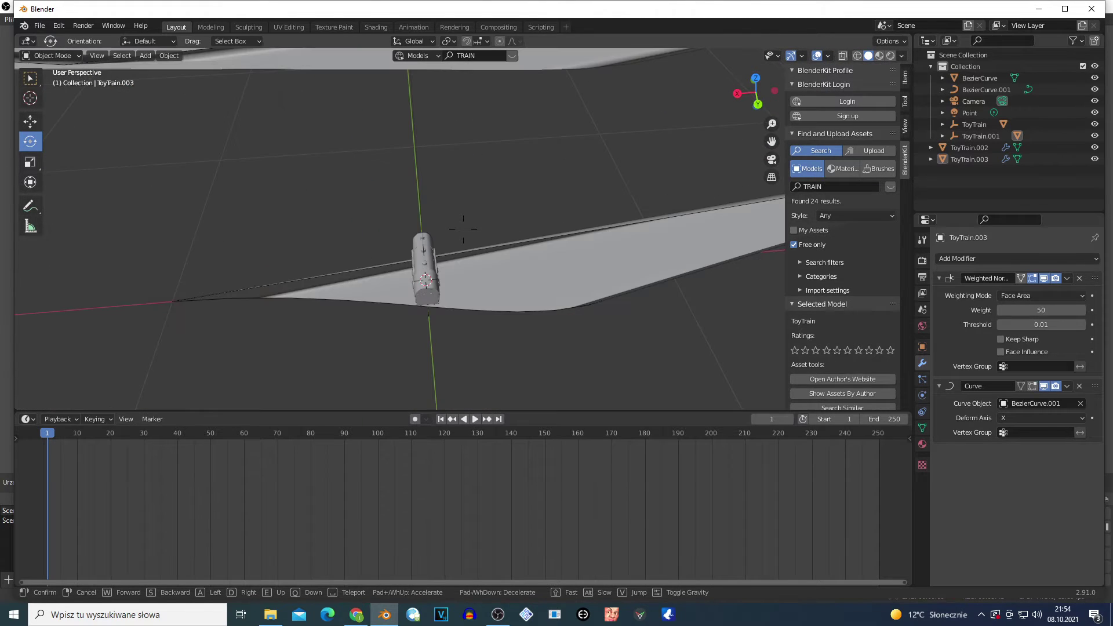
click(463, 228)
click(425, 277)
key(s)
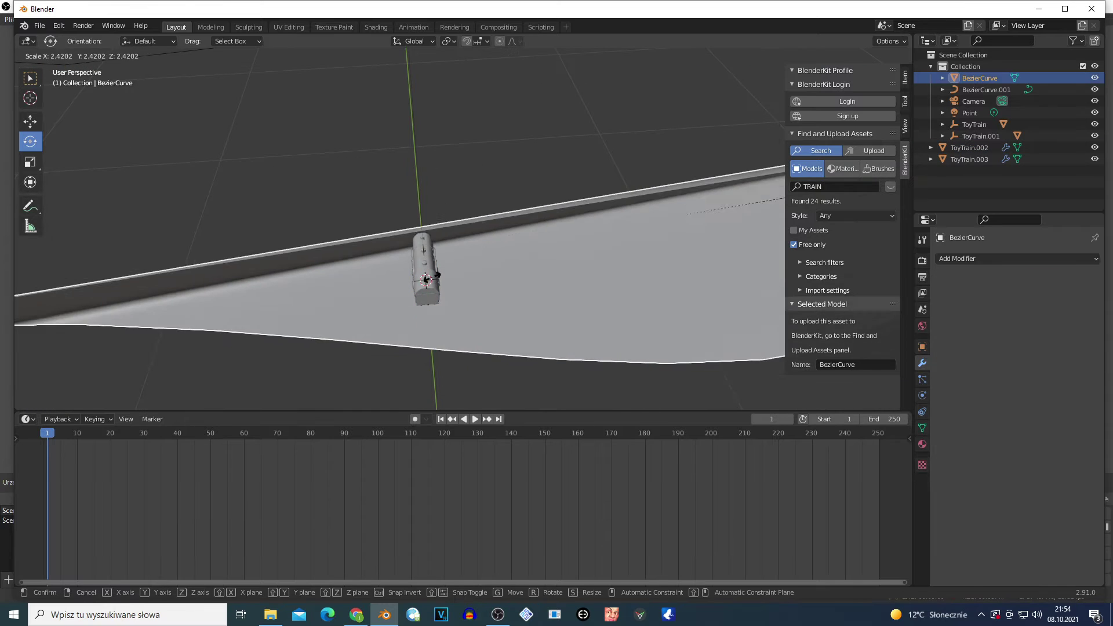
click(430, 278)
key(ctrl+z)
Scale the ToyTrain.002 mesh at the start of the spiral uniformly by about 2.618
click(430, 237)
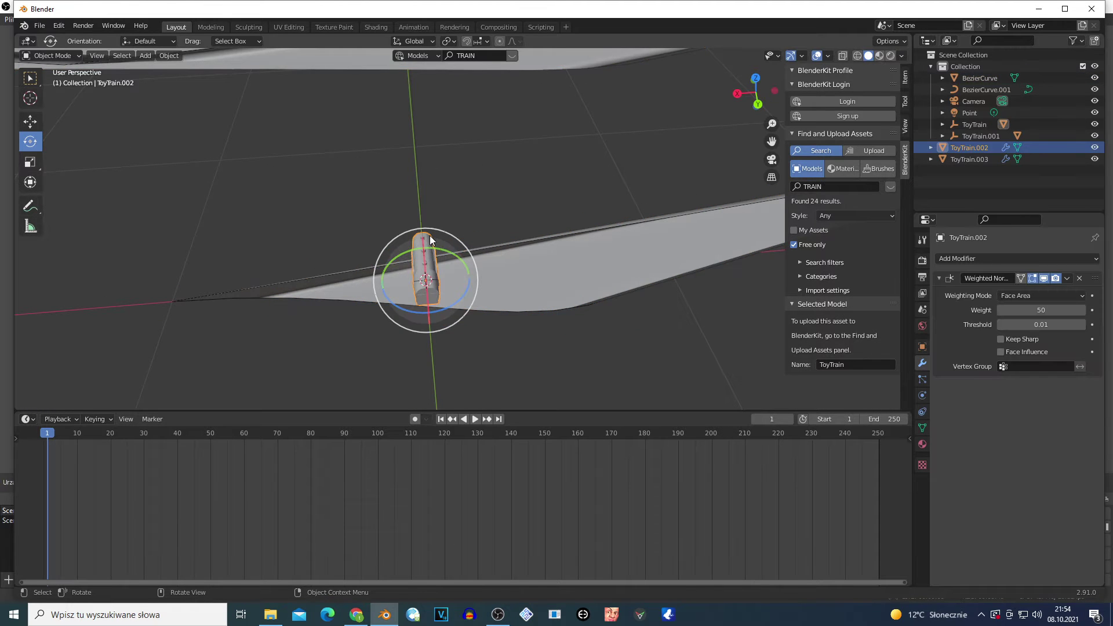
key(s)
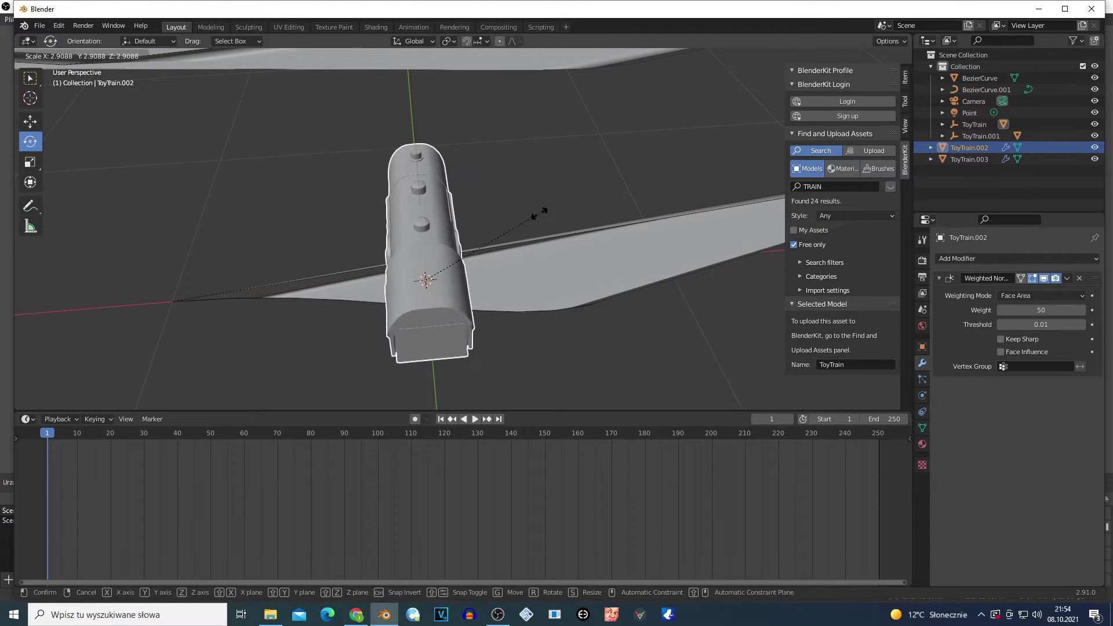
click(520, 211)
scroll(527, 236, down, 15)
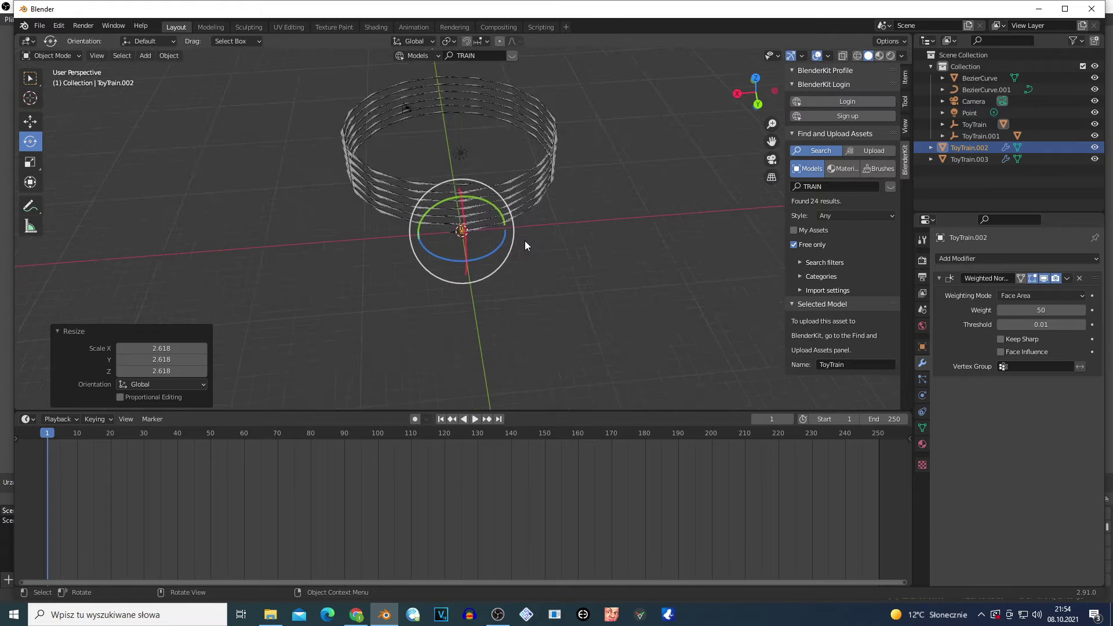
Move ToyTrain.002 away from the spiral's start along X to about -16.79 m
scroll(525, 245, up, 3)
click(923, 348)
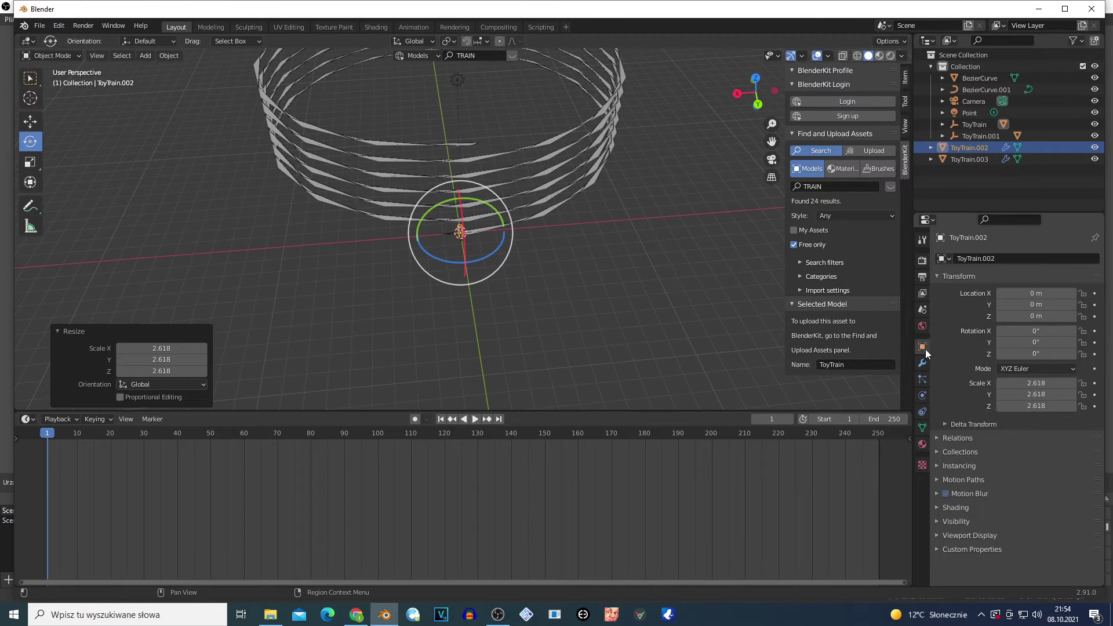
scroll(627, 277, down, 2)
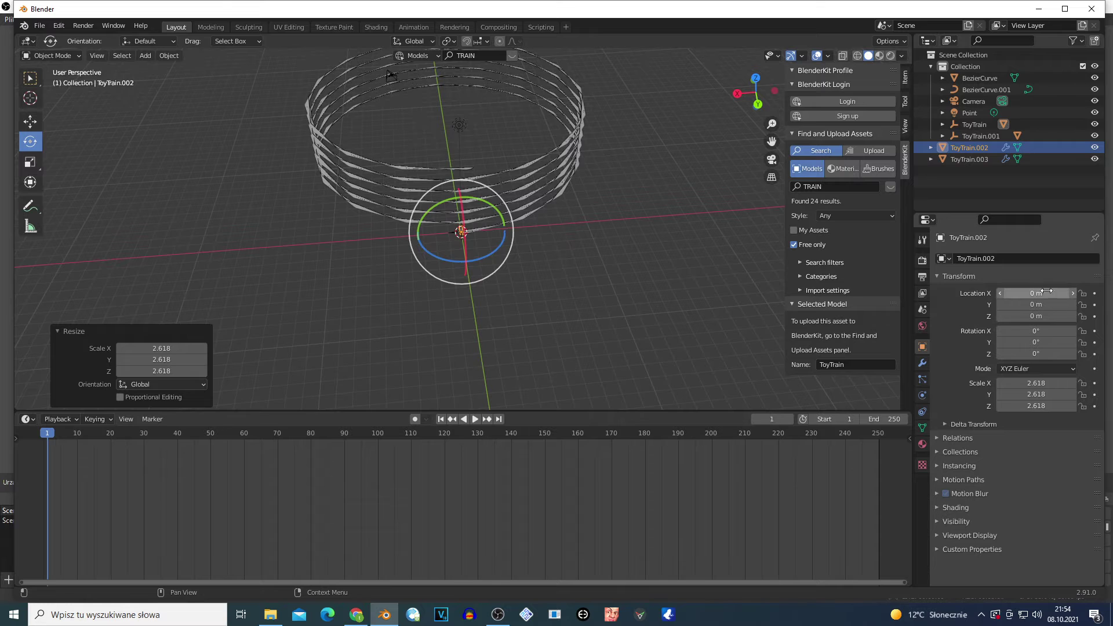
drag(1046, 291, 988, 290)
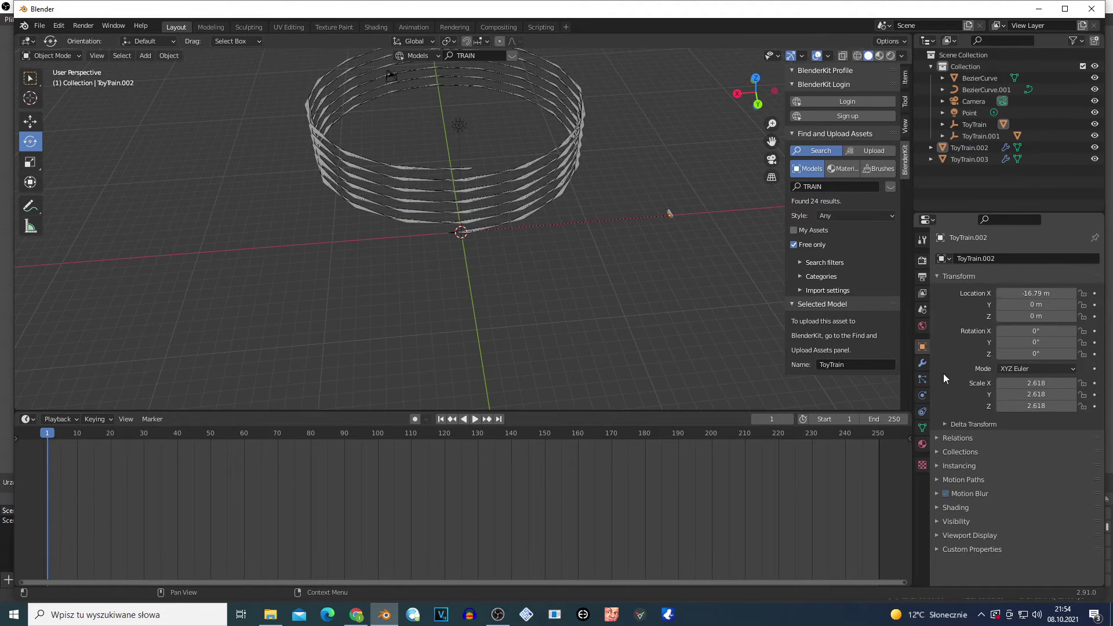
Add a Curve modifier to the ToyTrain.002 mesh with BezierCurve.001 as its curve object, keeping X as the deform axis
click(922, 364)
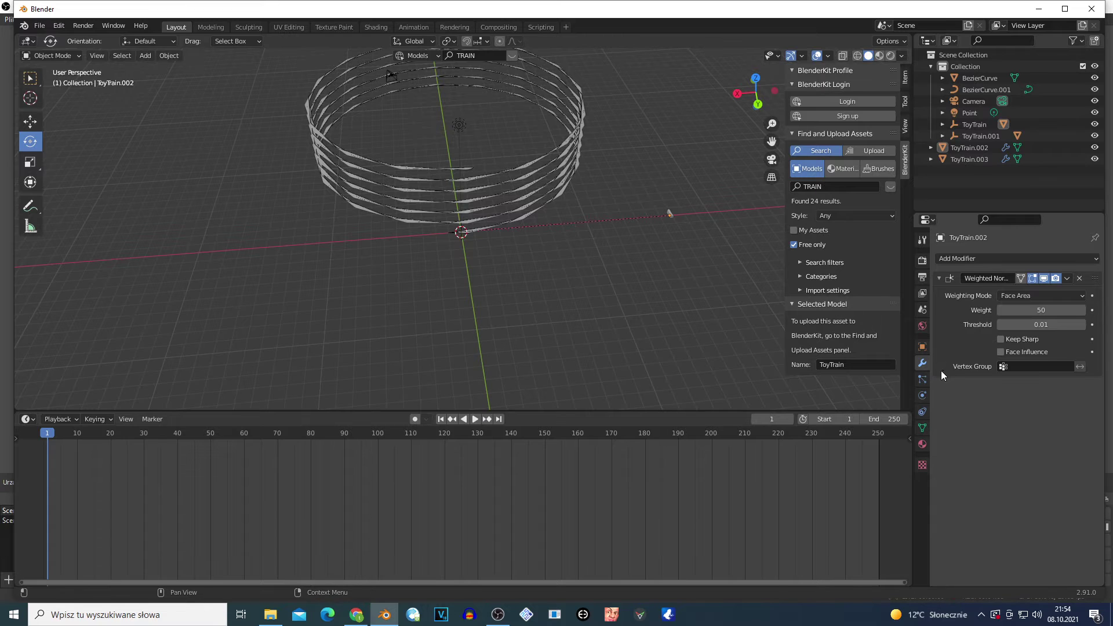
click(680, 214)
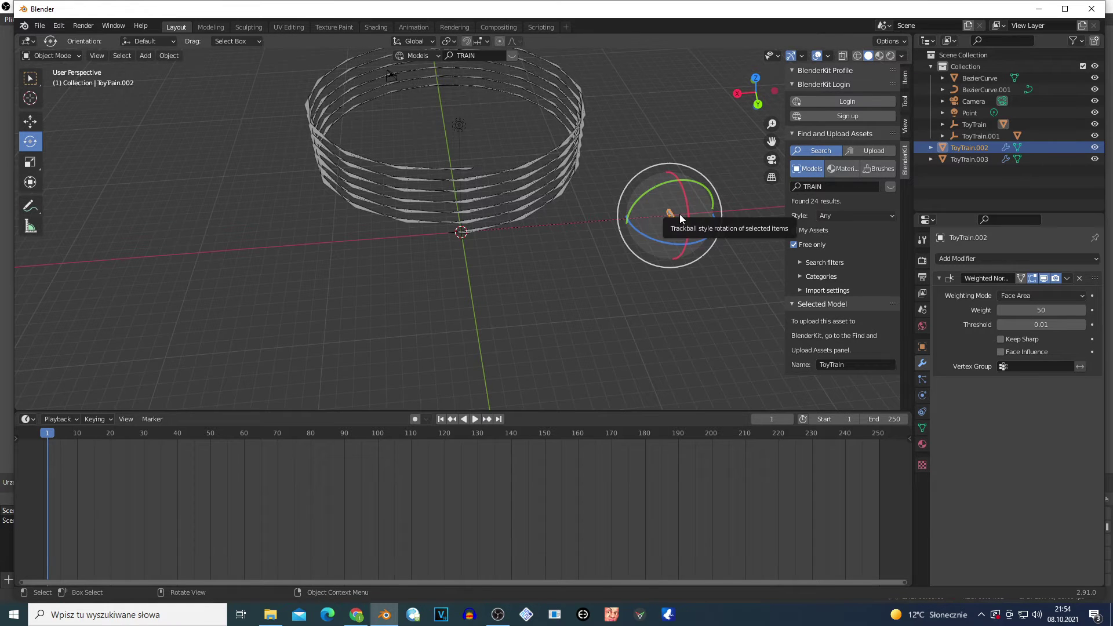
click(971, 259)
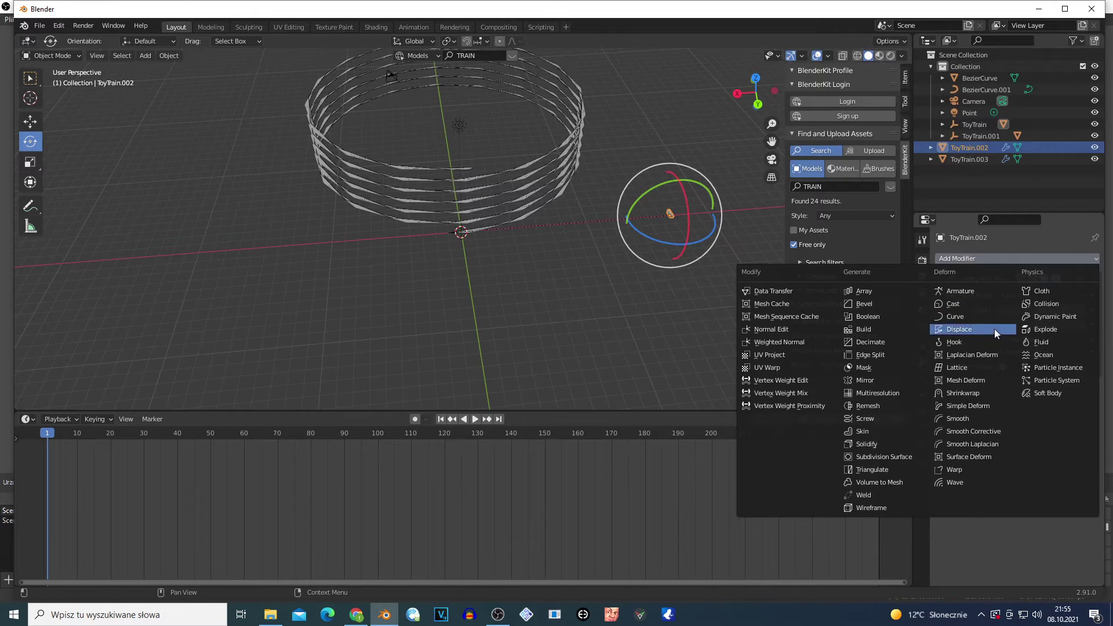
click(964, 315)
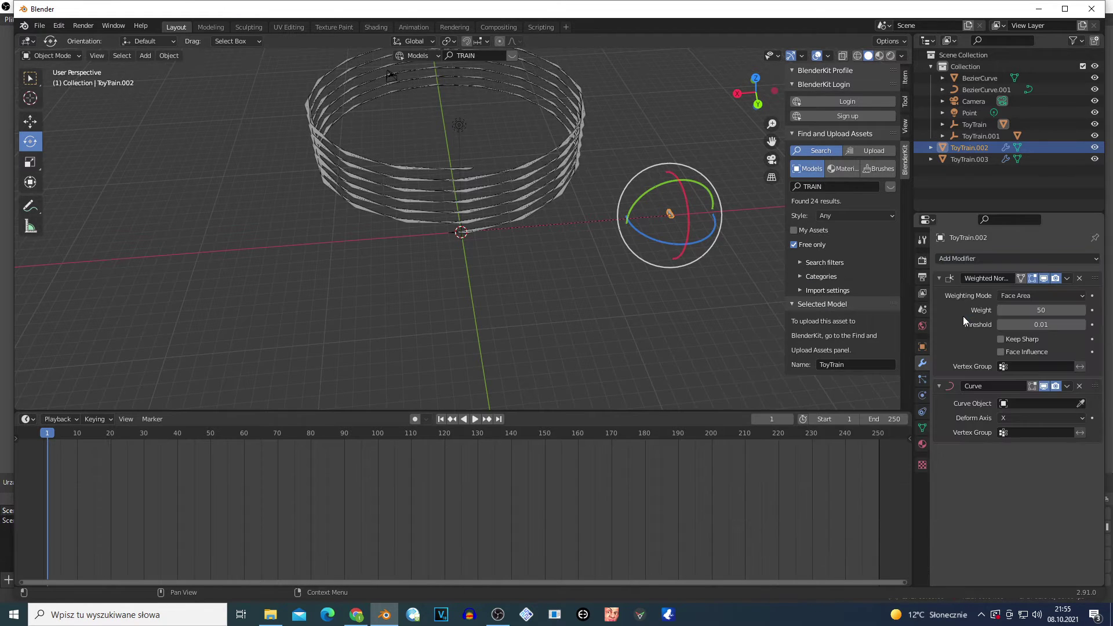
click(1031, 404)
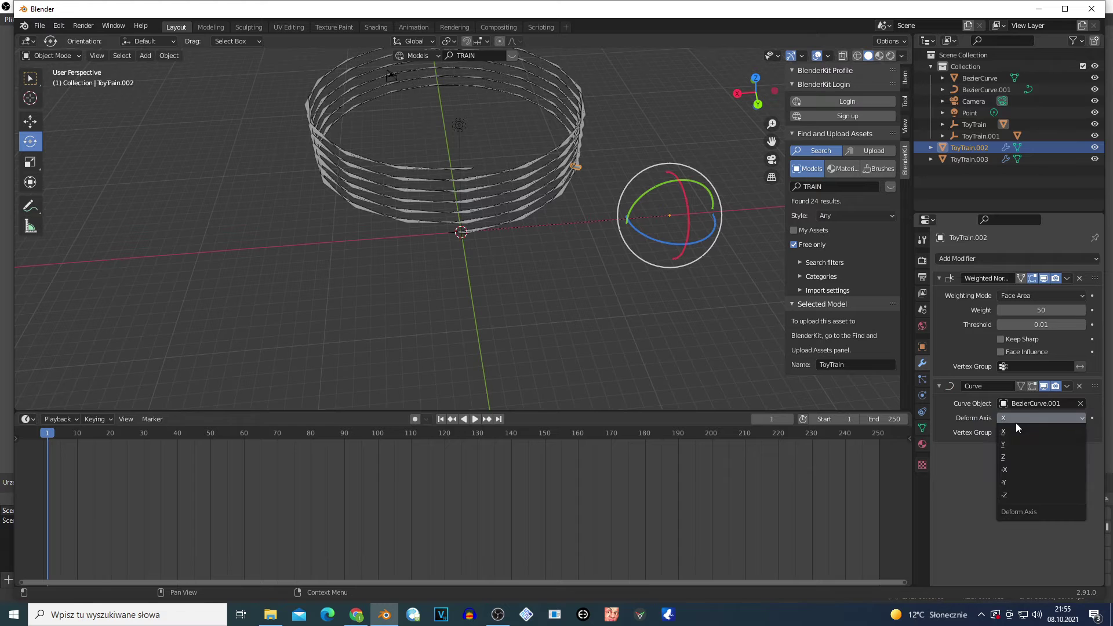
click(1016, 421)
Slide ToyTrain.002 along the spiral to an X location of about -68.46 m and rotate it about 85.6° around Z
click(922, 347)
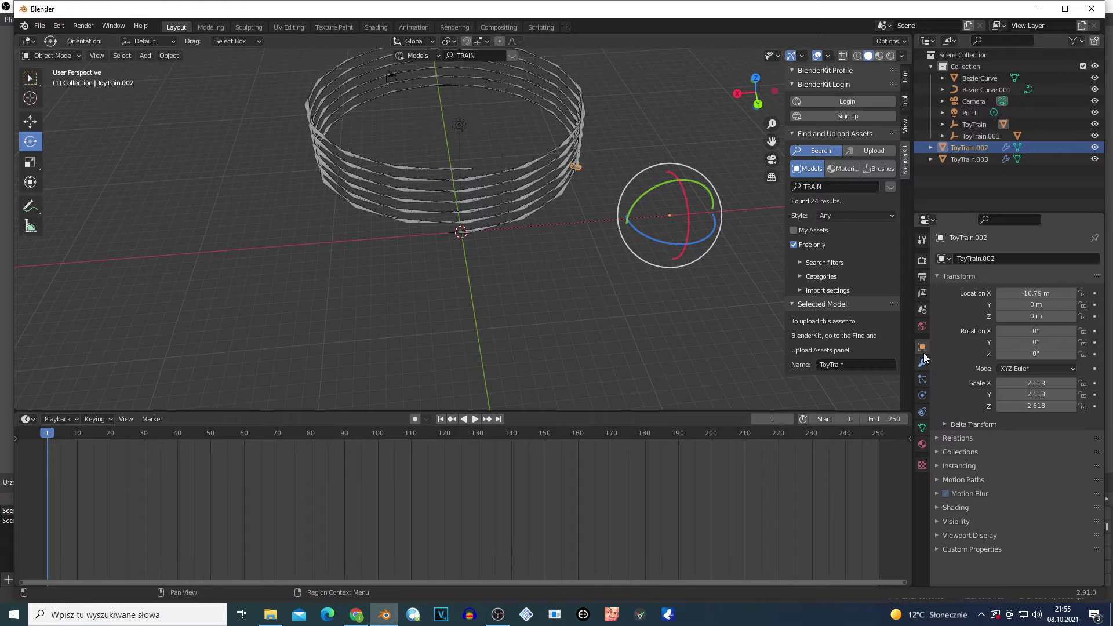
scroll(623, 305, up, 2)
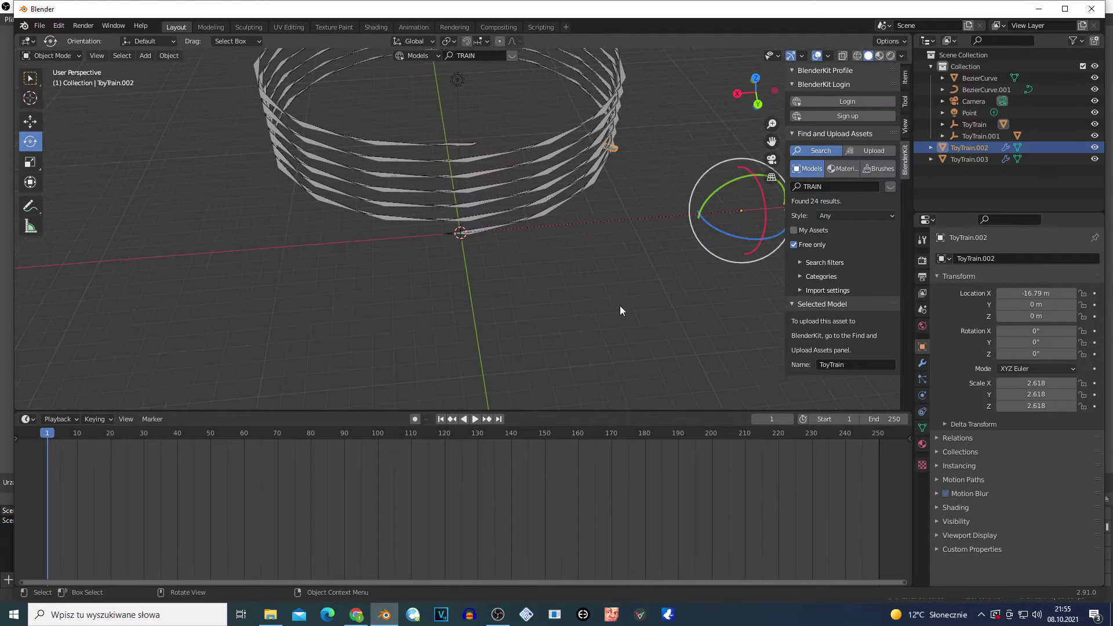
drag(1036, 292, 994, 293)
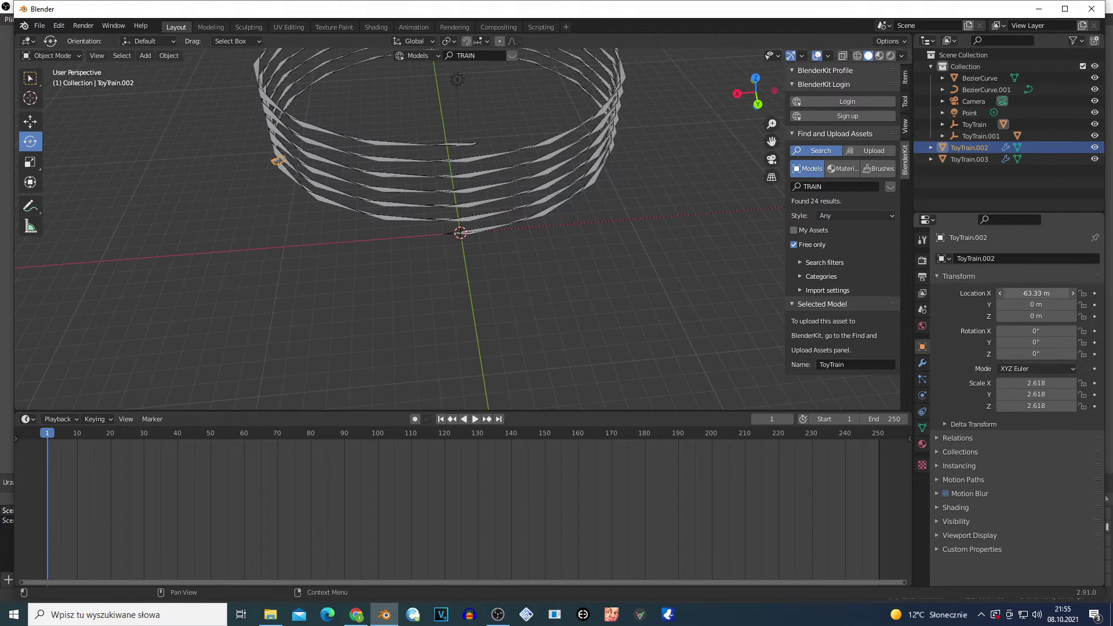
key(shift+grave)
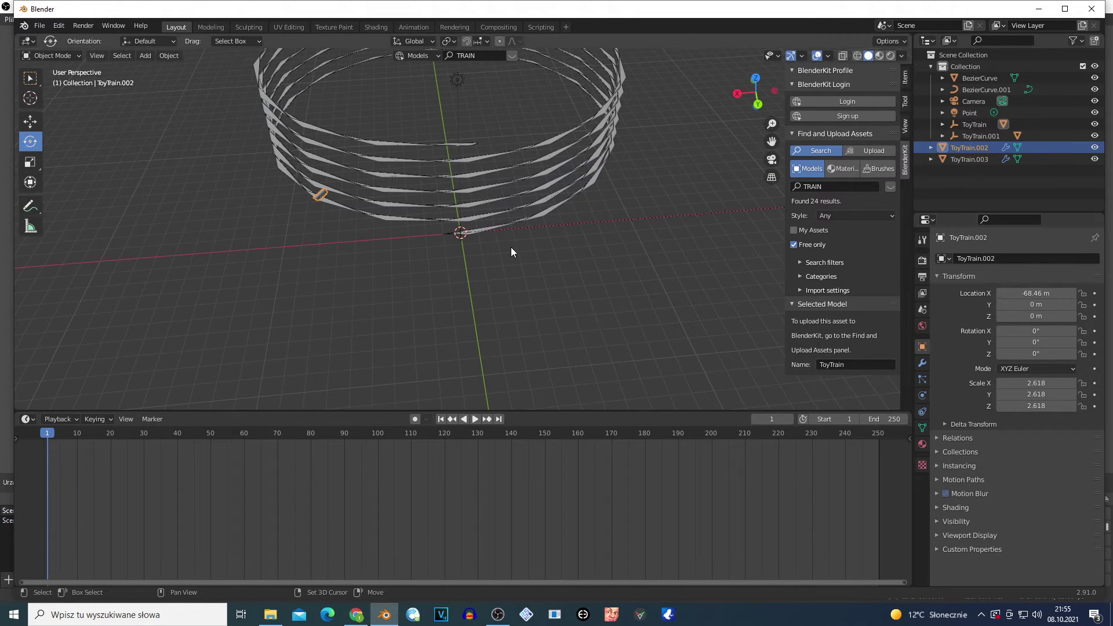
key(w)
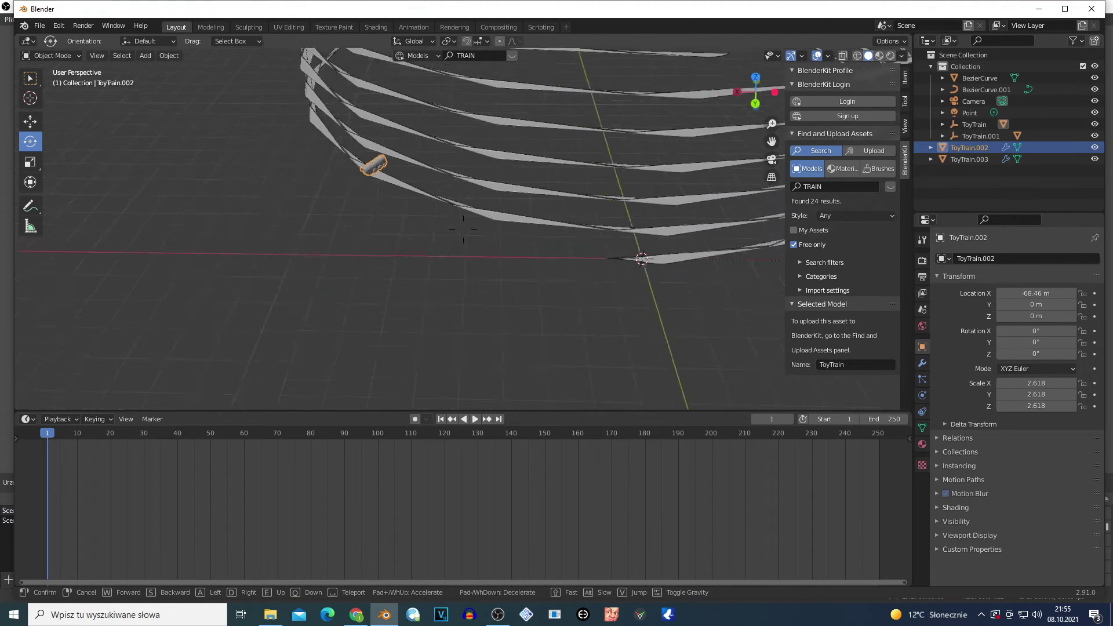
click(463, 229)
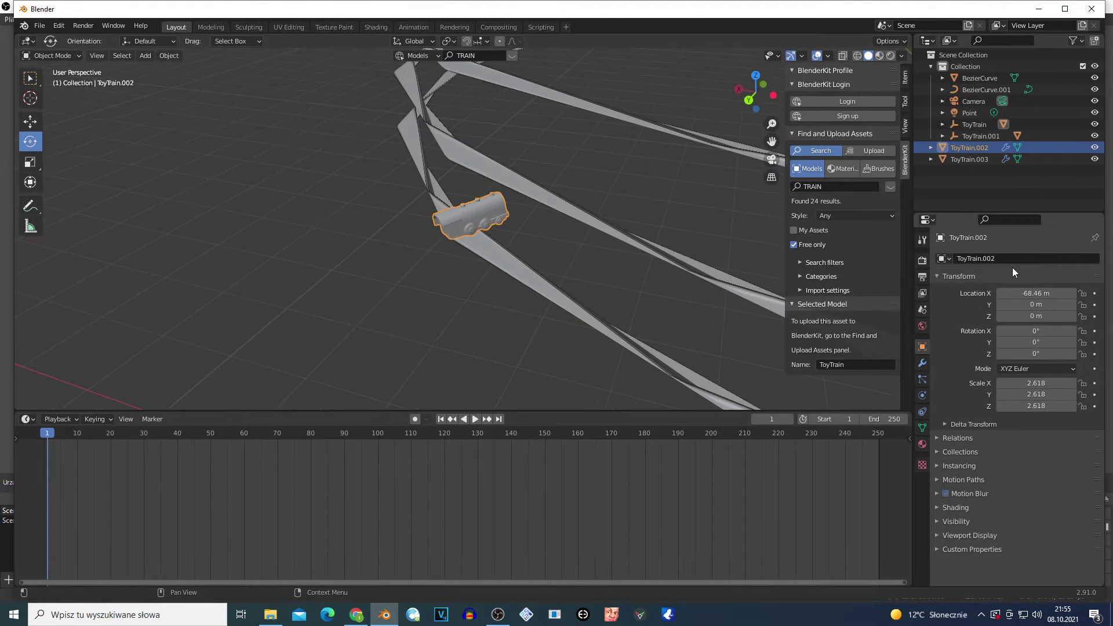
drag(1048, 353, 1073, 354)
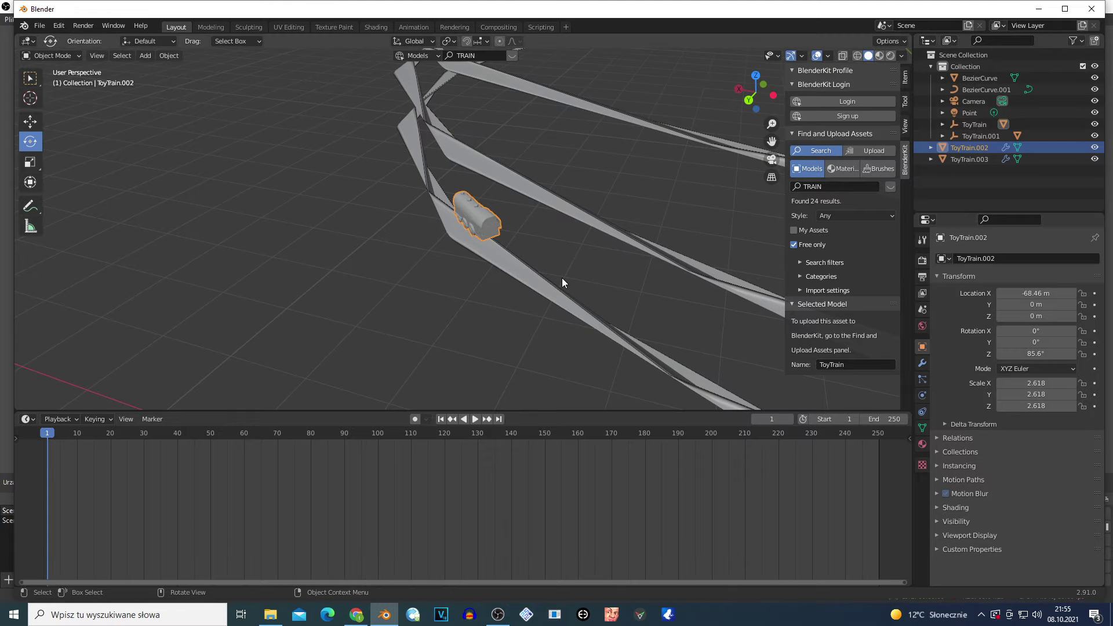
key(shift+grave)
key(s)
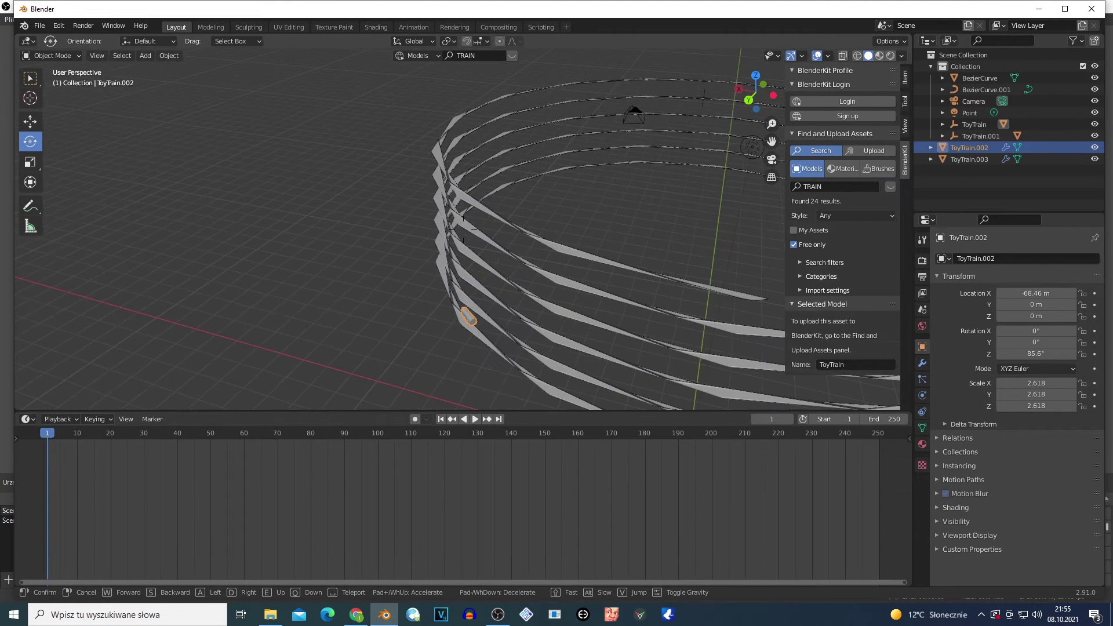
key(w)
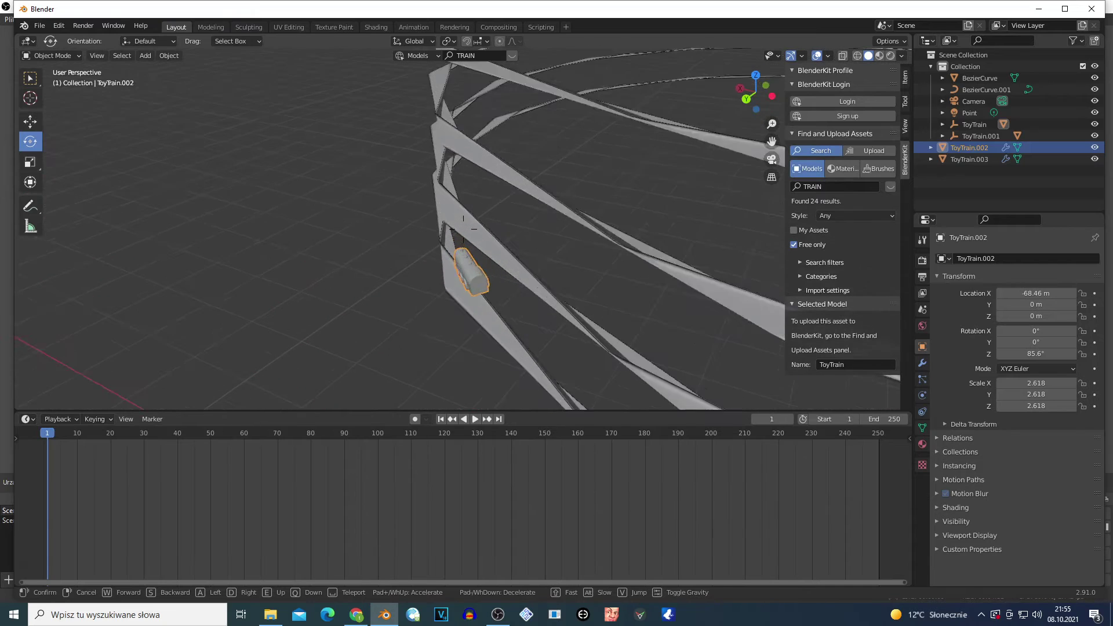
click(462, 228)
Slide ToyTrain.002 further along the spiral to an X location of about -88.66 m
click(922, 364)
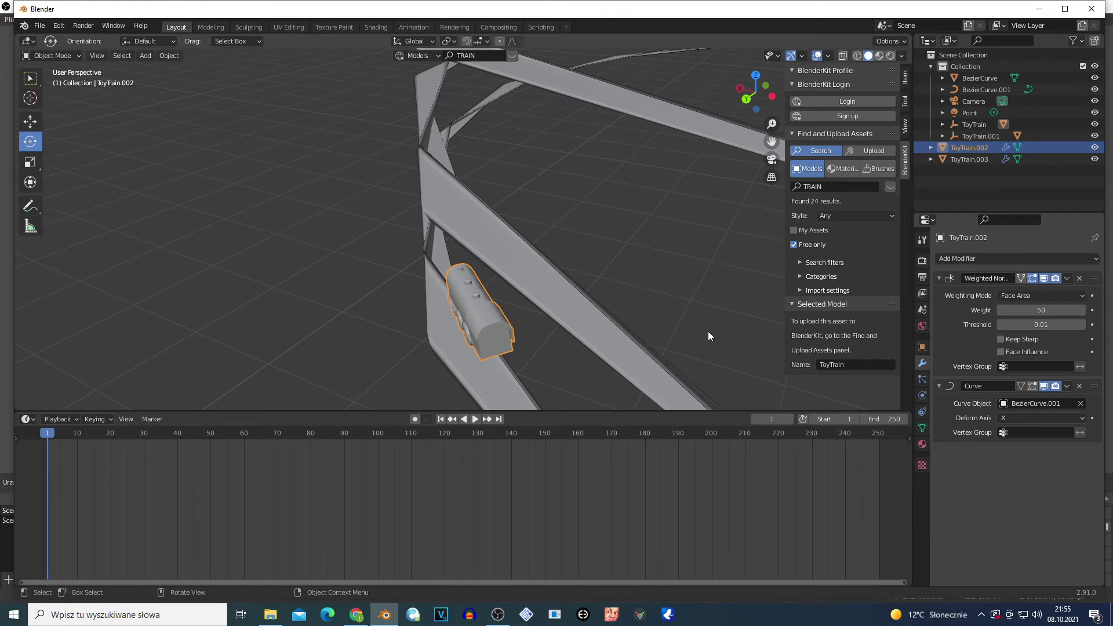
click(923, 348)
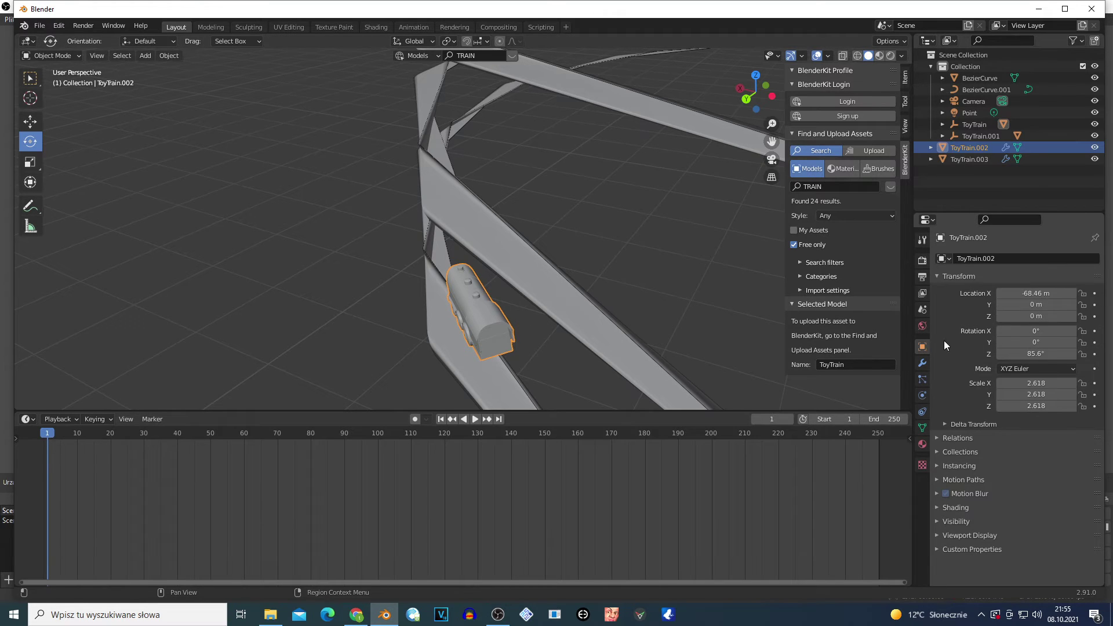
mouse_move(1018, 296)
mouse_down()
mouse_move(1061, 296)
mouse_move(999, 297)
mouse_up()
click(1020, 298)
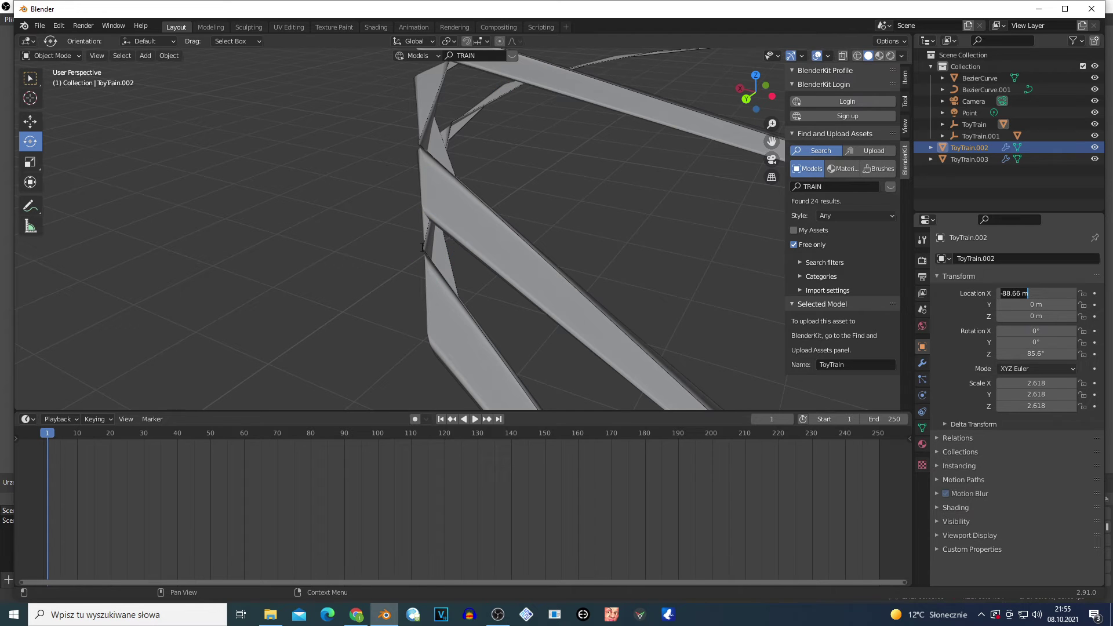
click(493, 259)
scroll(620, 260, down, 14)
scroll(626, 268, up, 6)
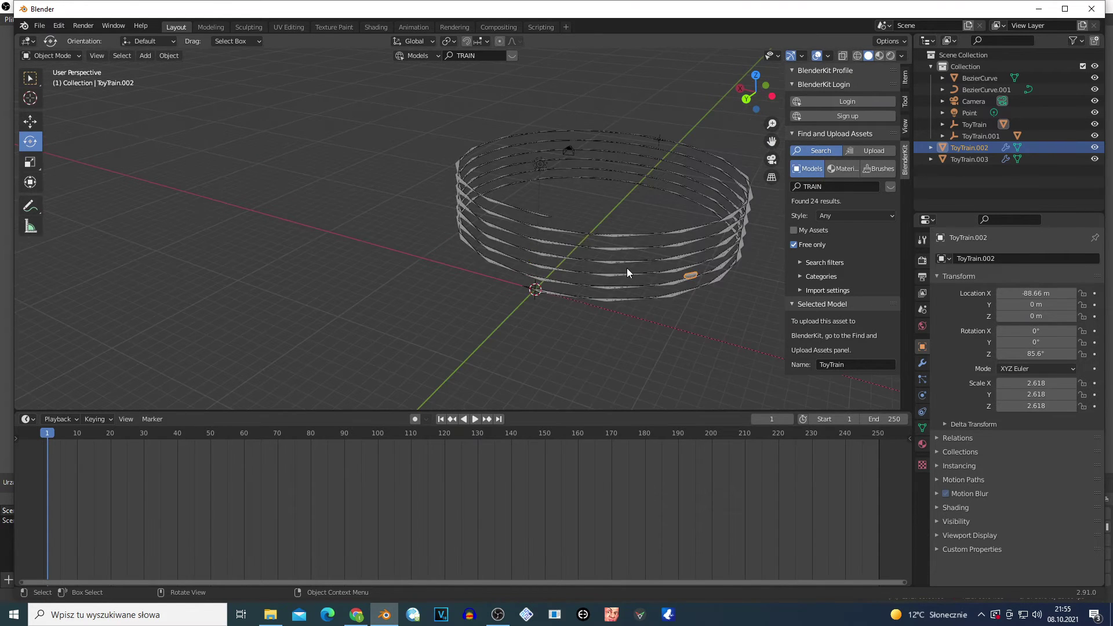
key(shift+grave)
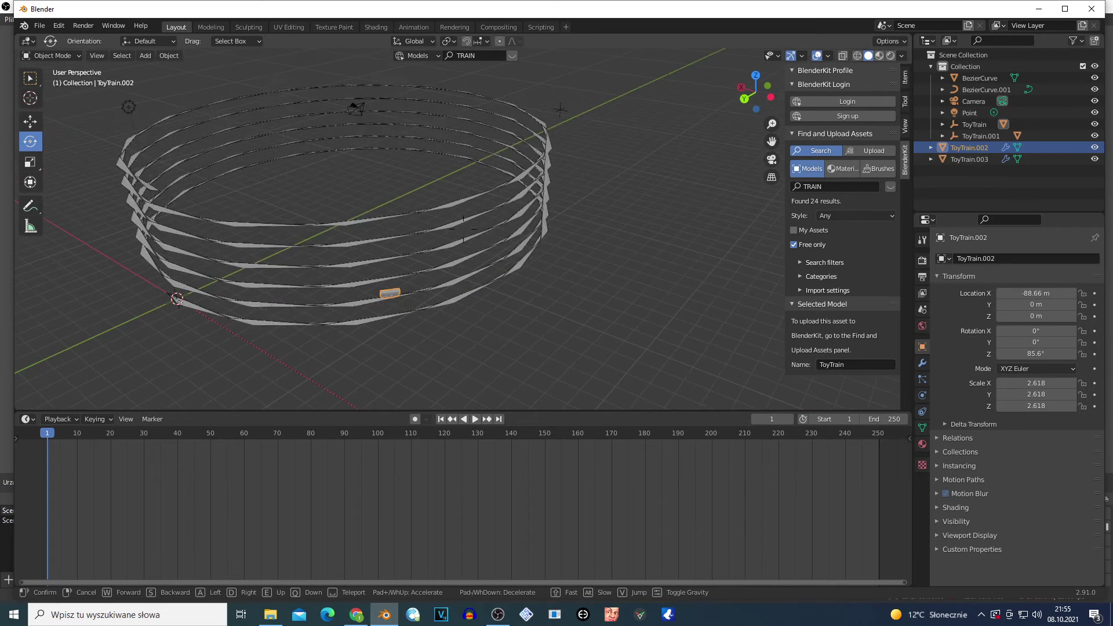
click(463, 229)
Slide ToyTrain.002 up the spiral to about -232.43 m in X and keyframe its X location at frame 1
drag(1036, 293, 175, 25)
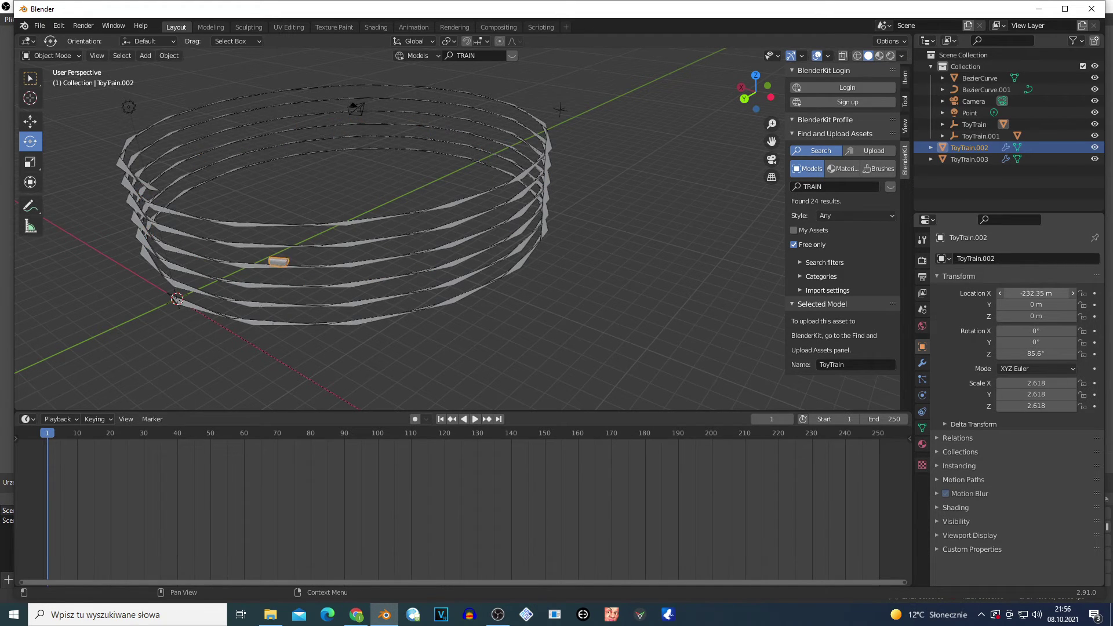
drag(1036, 293, 1031, 293)
click(1094, 294)
click(1094, 293)
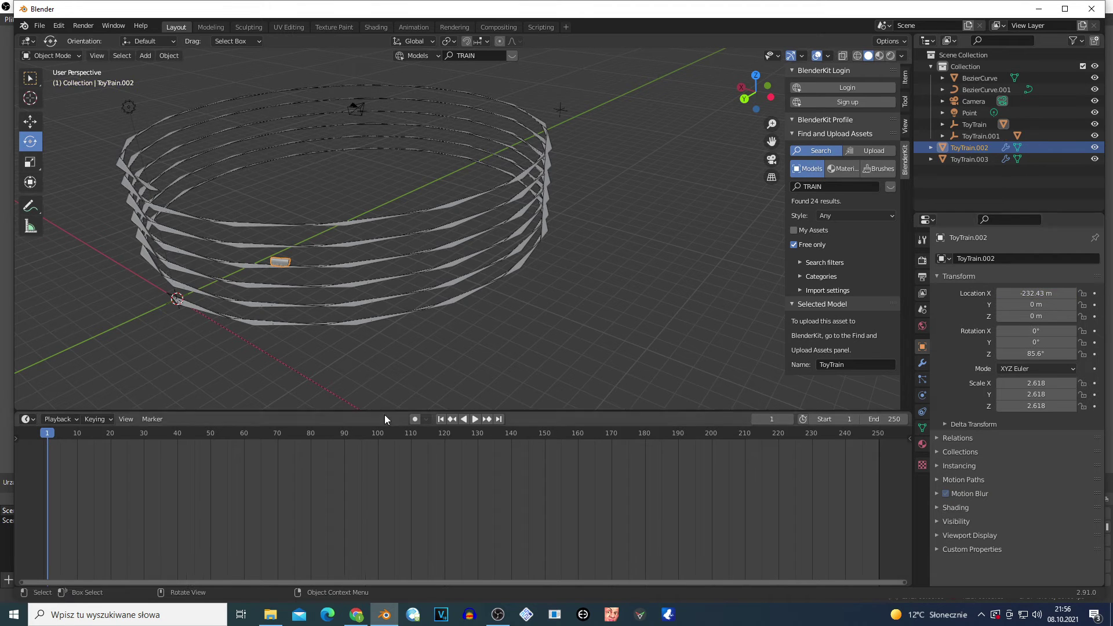
click(1094, 293)
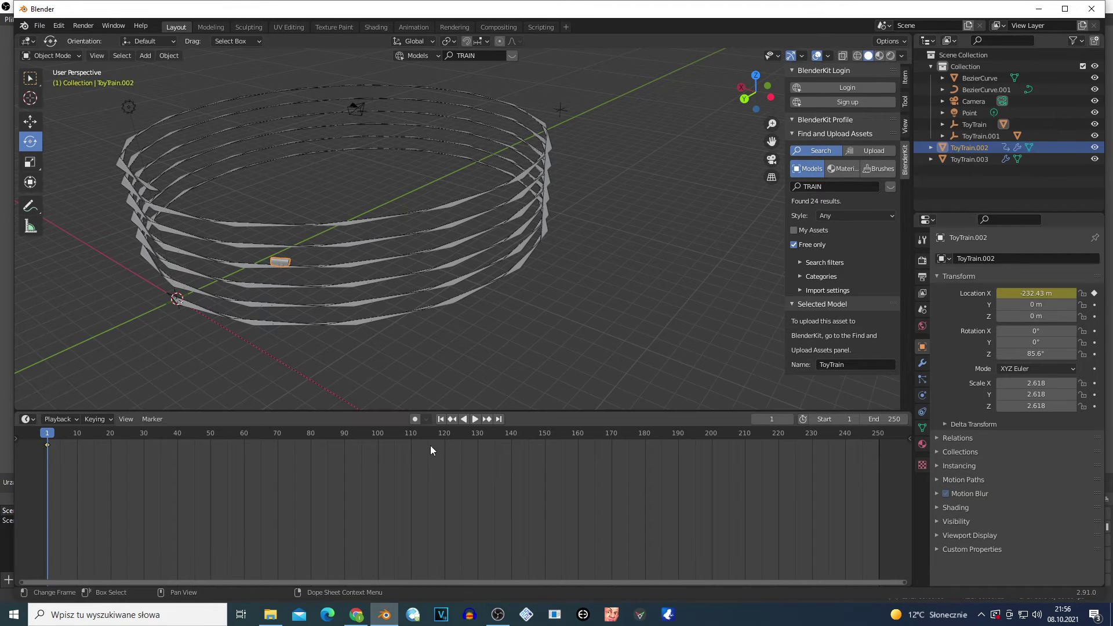
At frame 122, slide ToyTrain.002 back down the spiral to about -92.82 m in X and keyframe that X location
click(451, 436)
drag(1035, 294, 1046, 293)
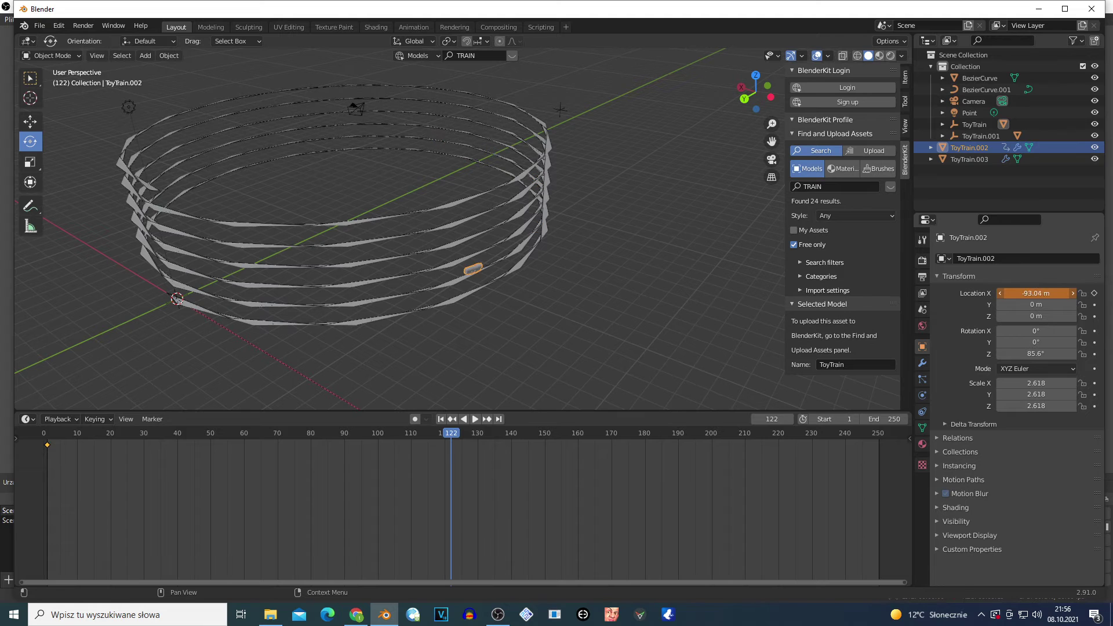
drag(1036, 293, 1038, 294)
click(1095, 293)
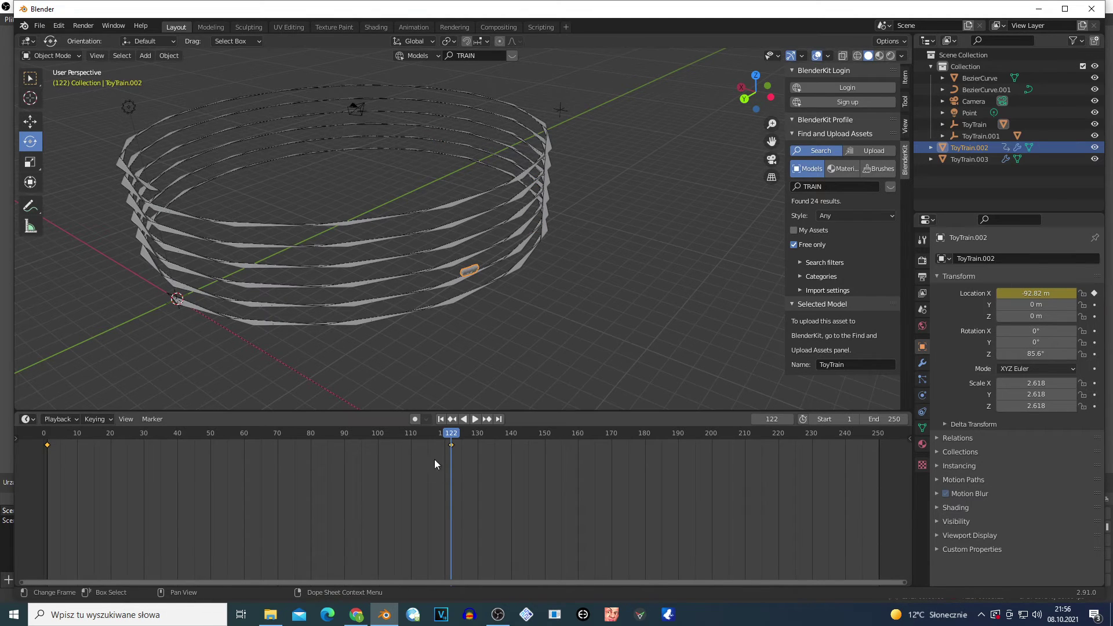
Move the frame 122 keyframe to about frame 249 and play the animation from the beginning
drag(600, 511, 431, 435)
key(g)
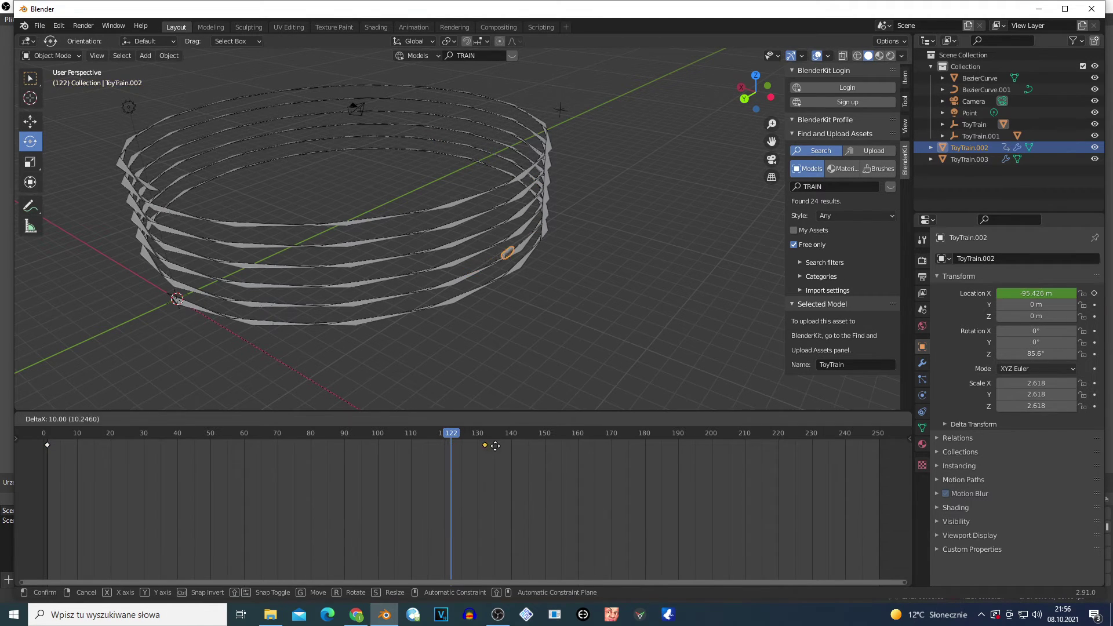
click(876, 446)
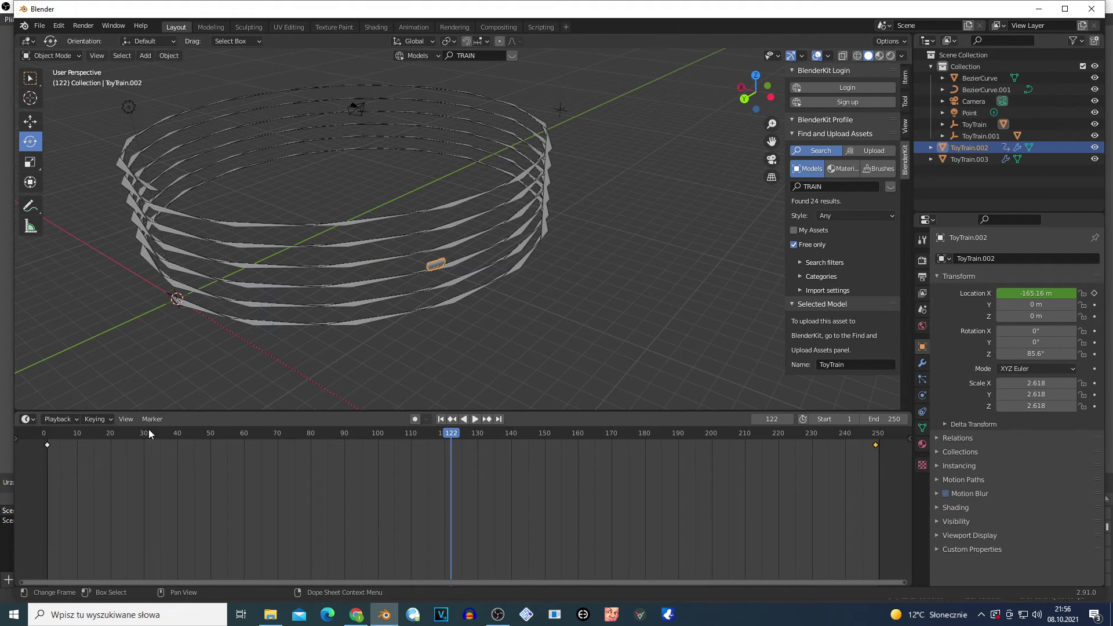
click(43, 435)
key(space)
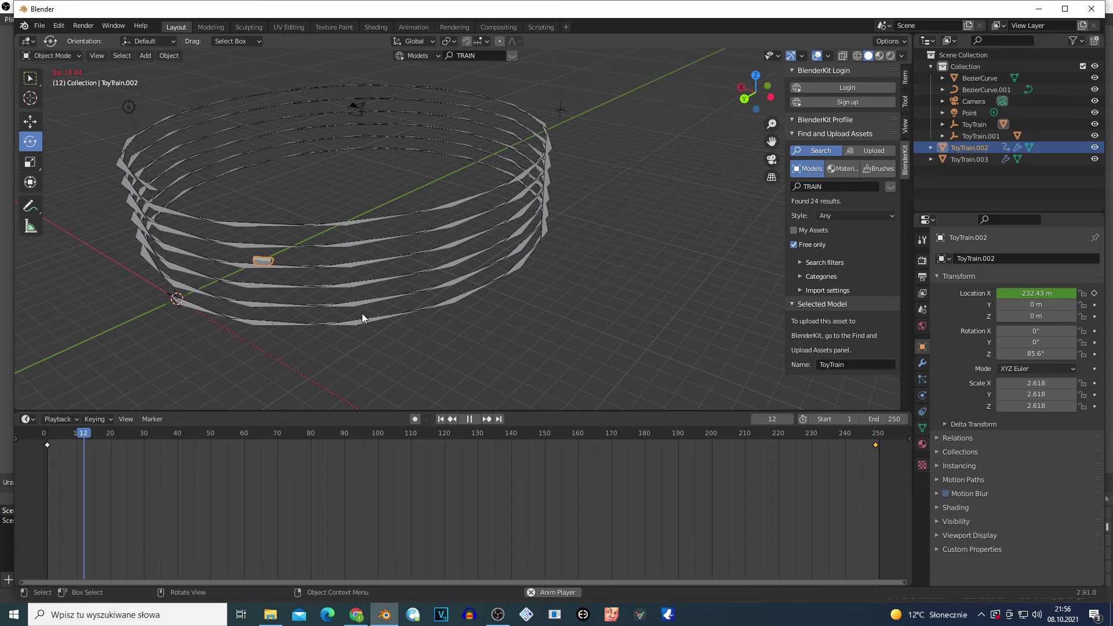
key(space)
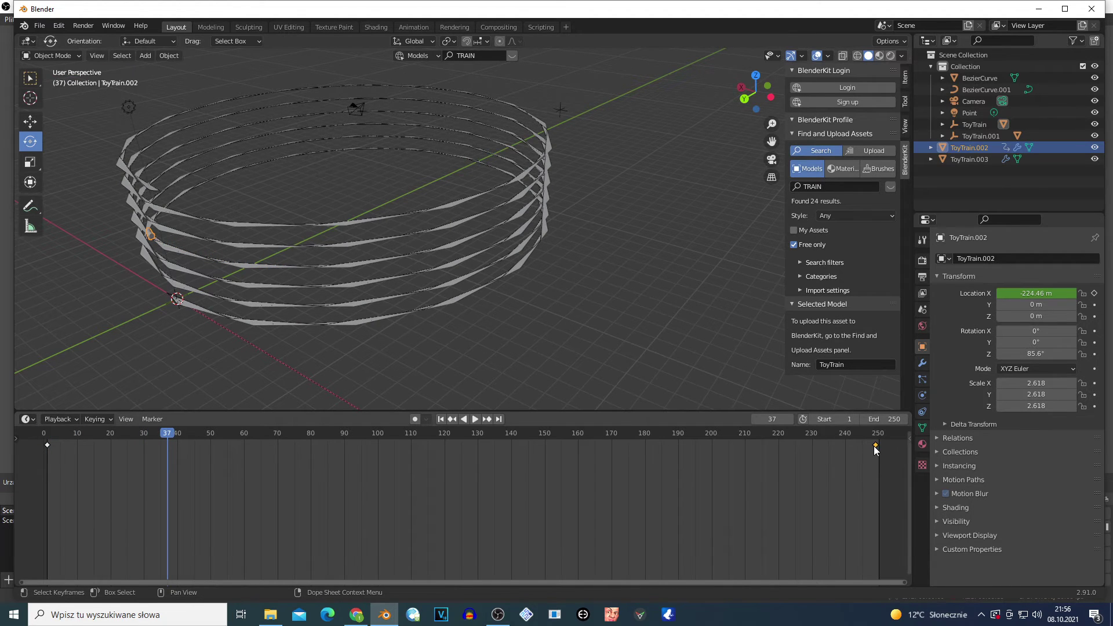
Move the end keyframe to about frame 112 and play the faster animation
key(g)
click(416, 455)
key(space)
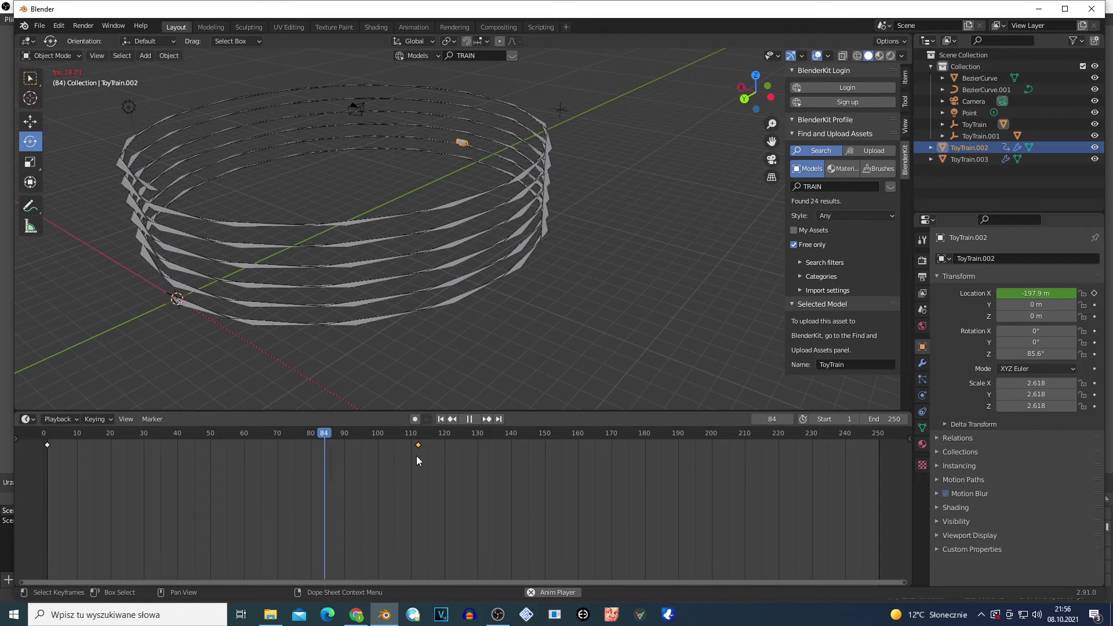
key(space)
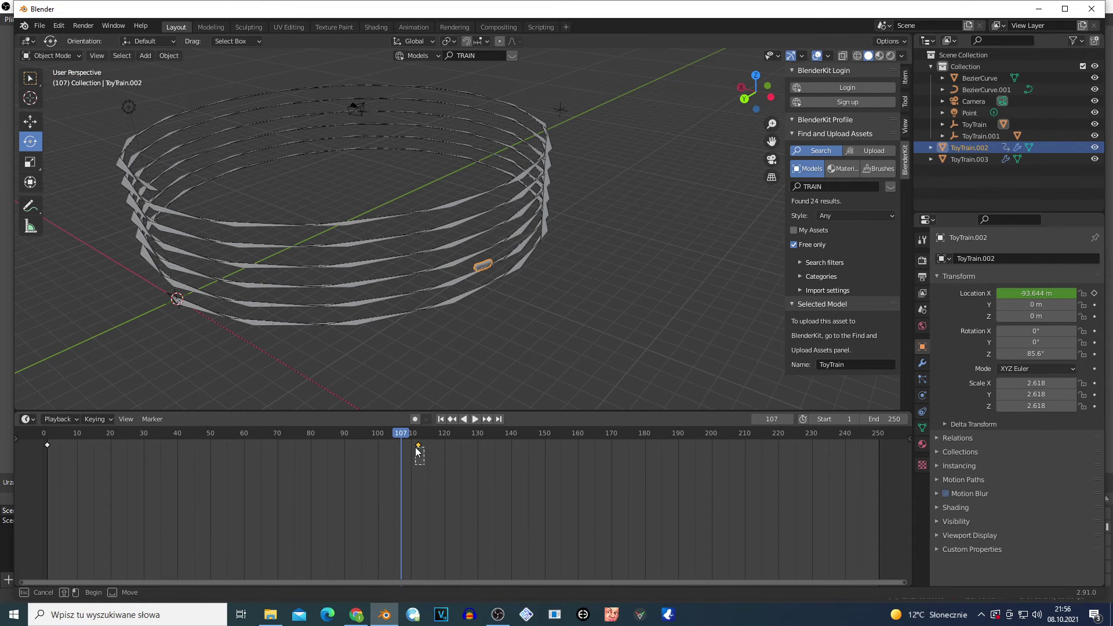
Move the end keyframe out to about frame 235 to slow down the train's travel
drag(417, 446, 415, 446)
key(g)
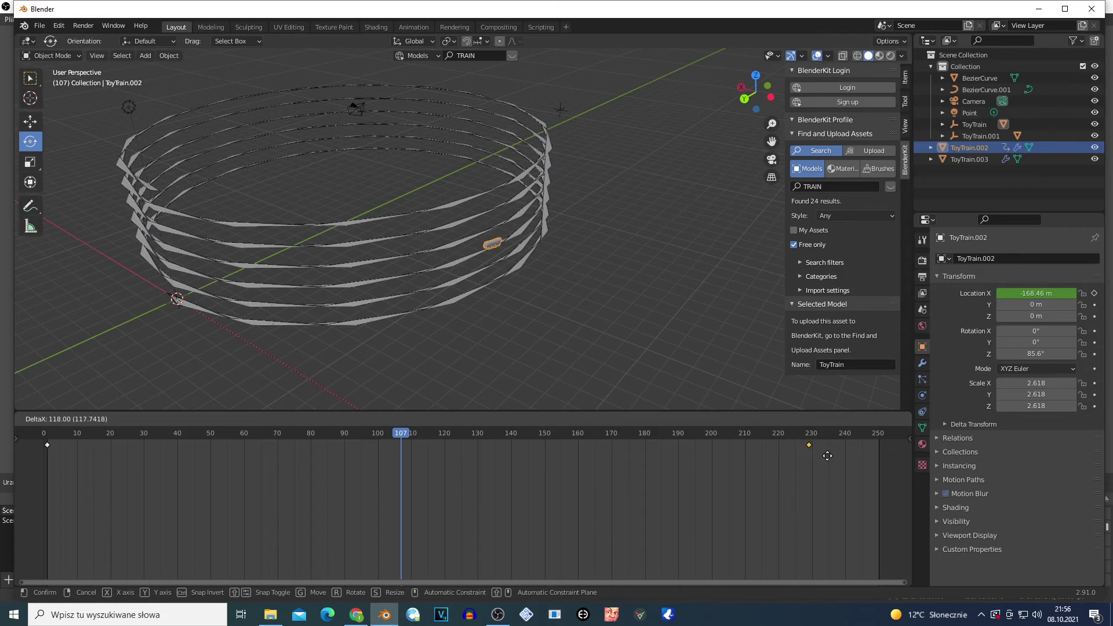
click(827, 457)
key(shift+grave)
key(w)
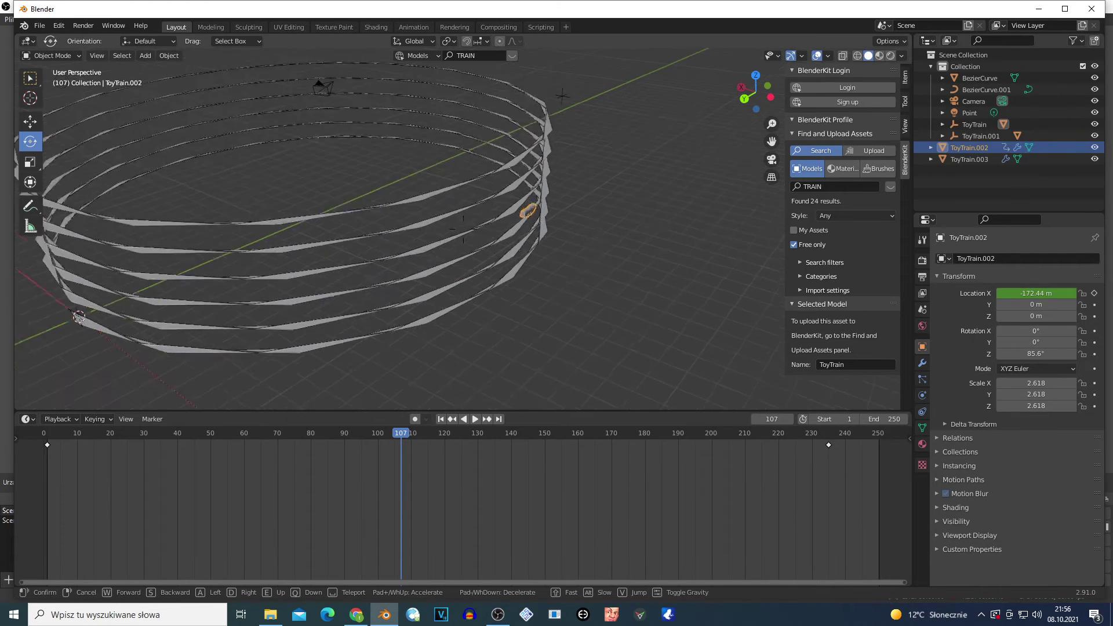
Inspect the toy train up close on the spiral at frame 107 and again at frame 1
key(w)
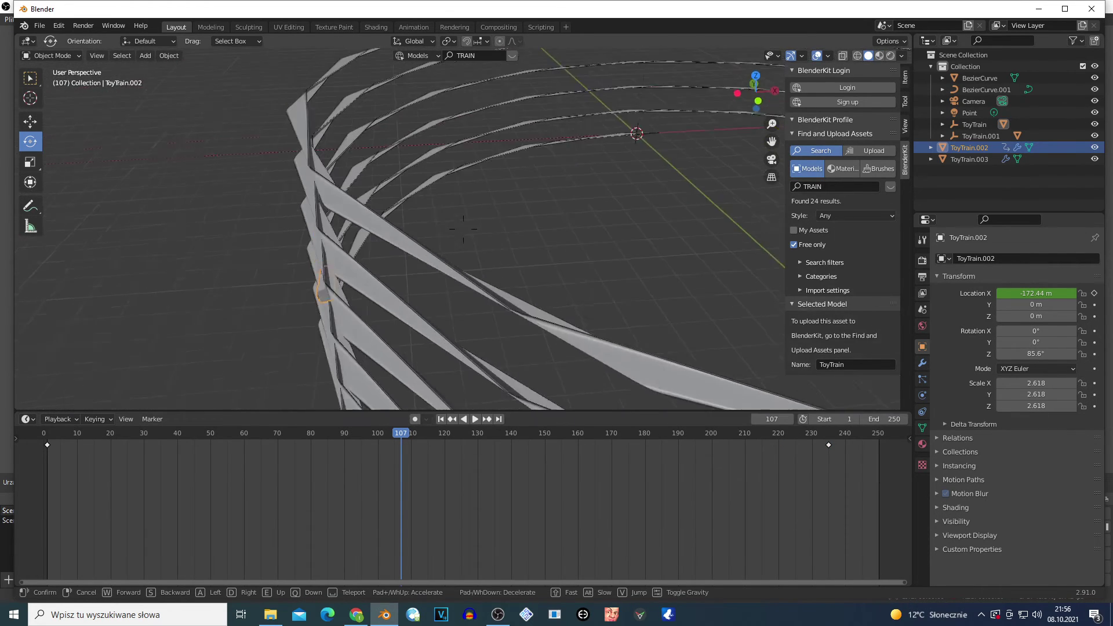
key(q)
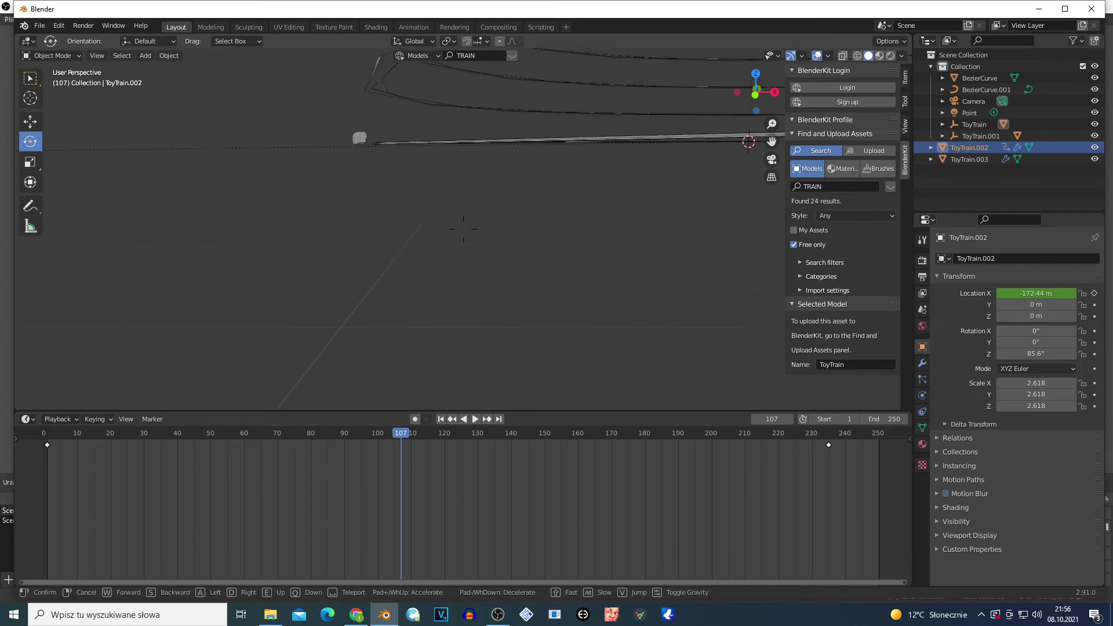
key(e)
click(464, 228)
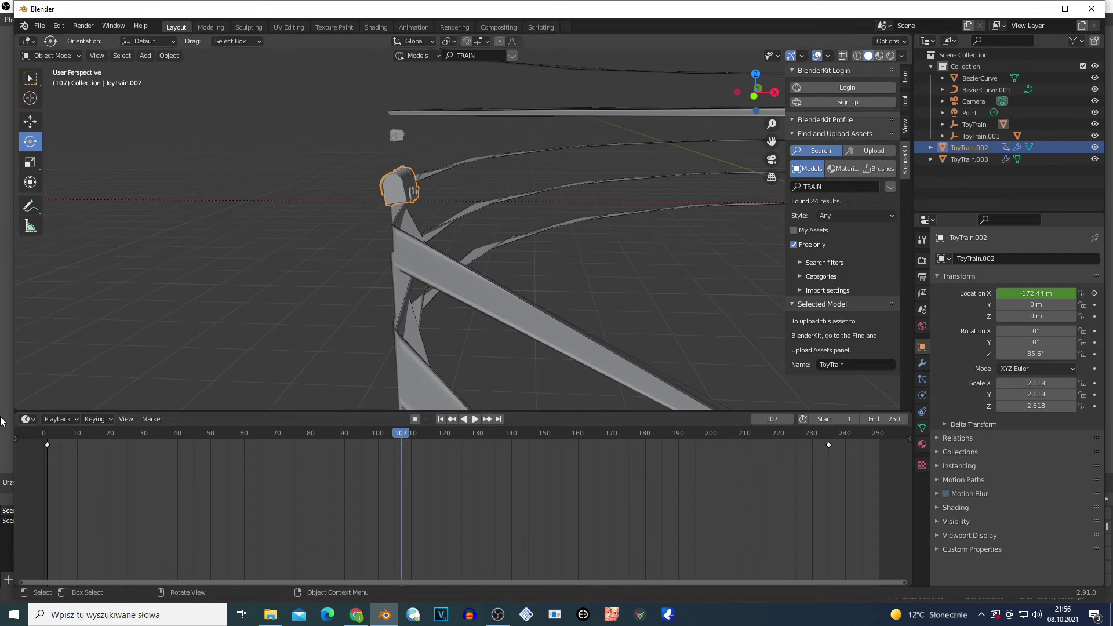
click(47, 438)
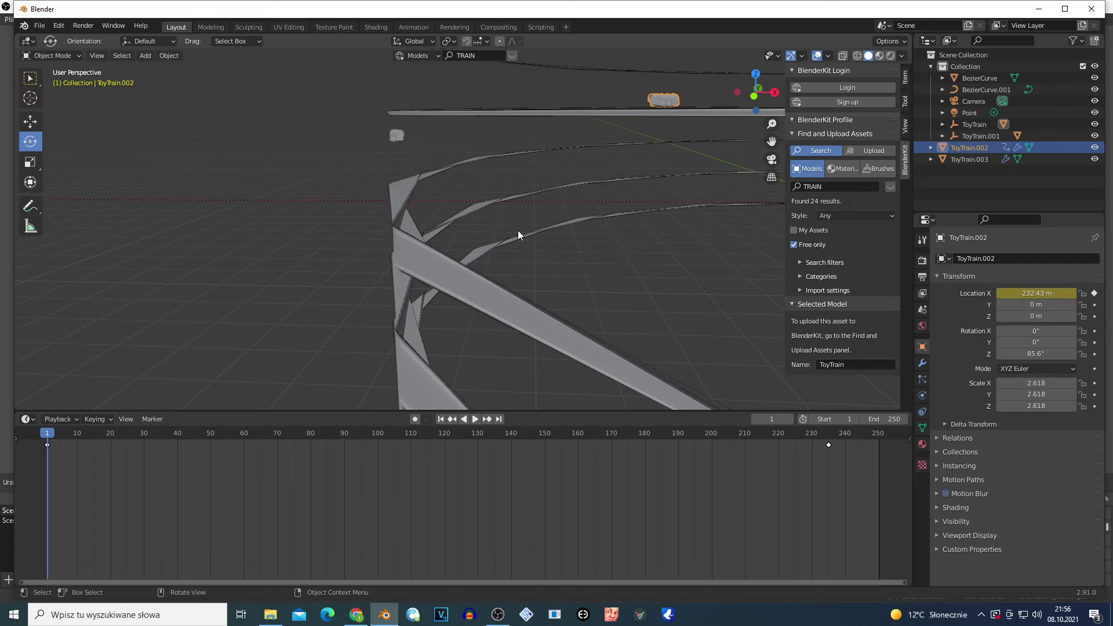
key(shift+grave)
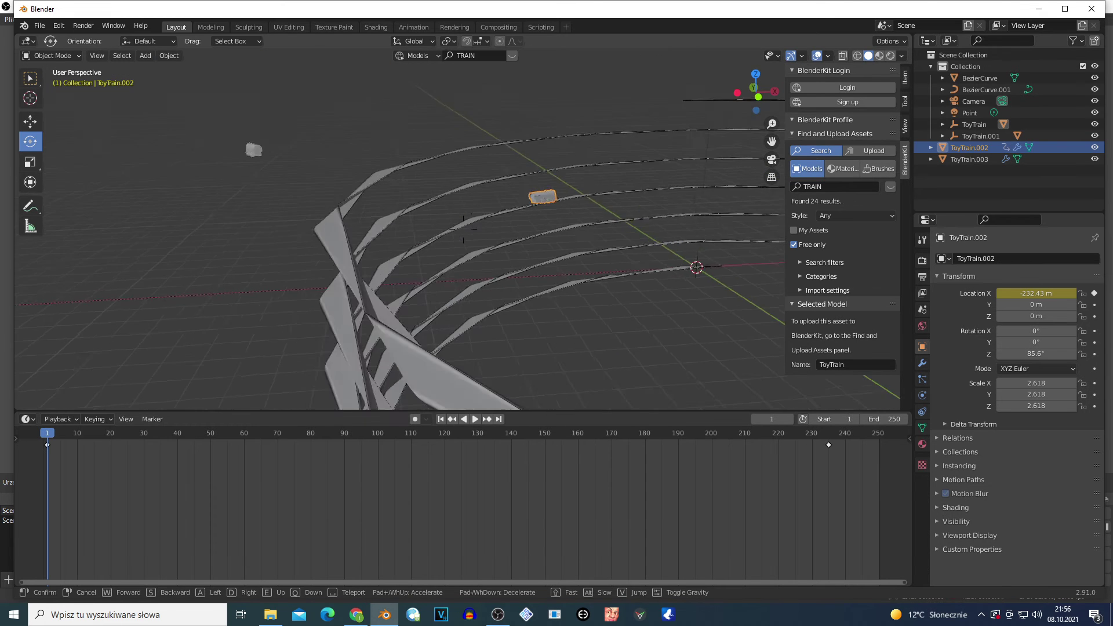
key(a)
key(w)
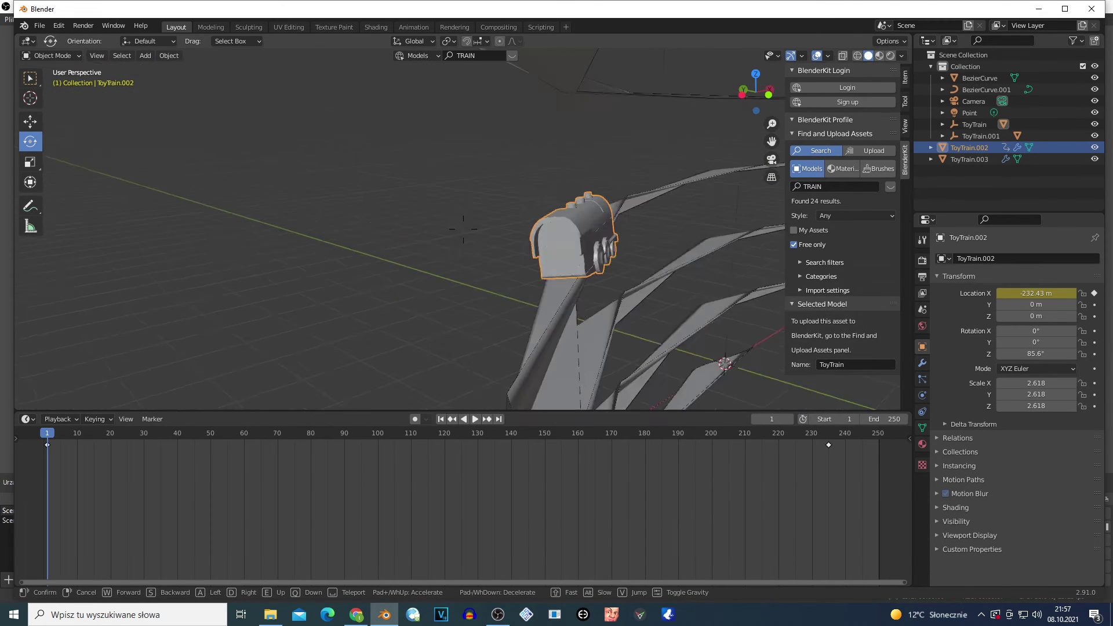
click(464, 229)
Select the BezierCurve spiral and make the Properties editor slightly narrower
click(467, 281)
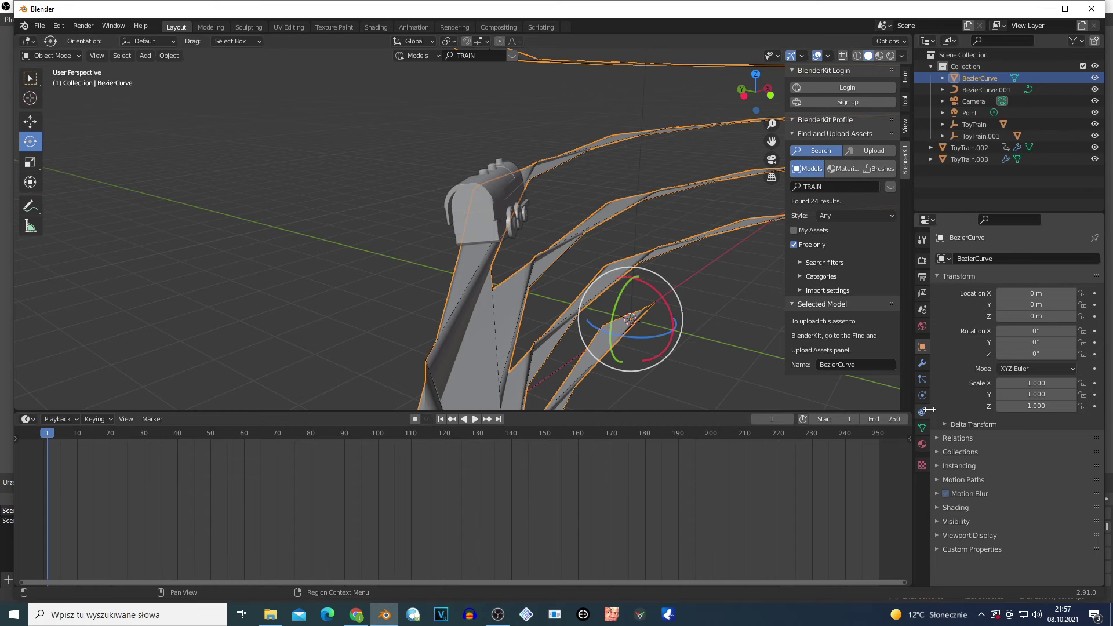
mouse_move(928, 362)
mouse_down()
mouse_move(919, 362)
mouse_move(929, 353)
mouse_up()
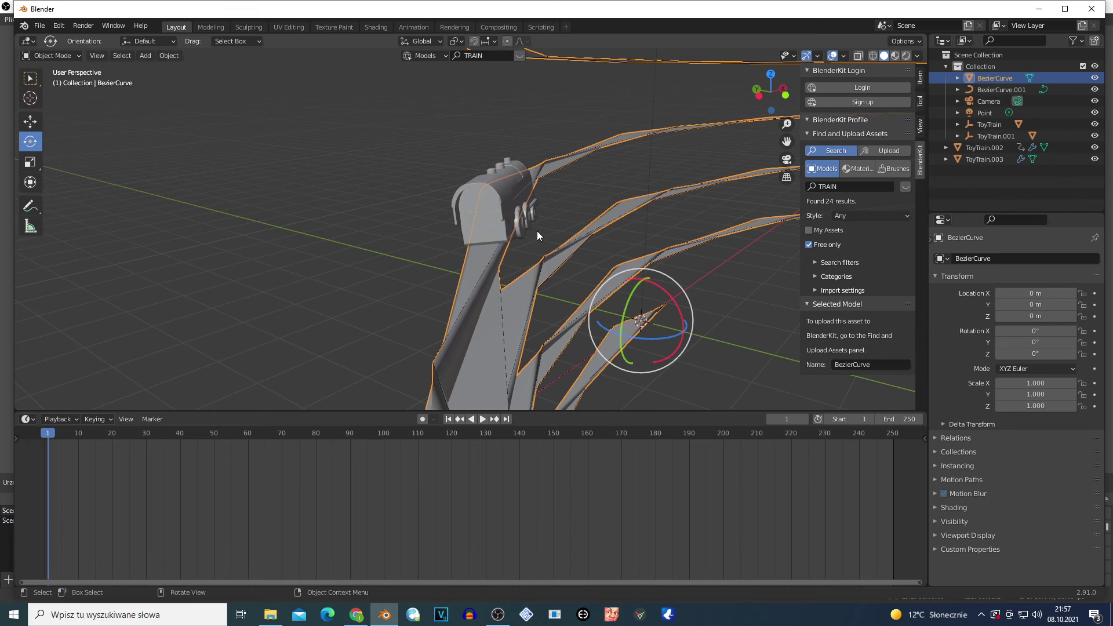
scroll(537, 230, down, 8)
scroll(502, 308, up, 14)
scroll(502, 307, down, 3)
Look through the scene camera and fly it along the spiral until the toy train is framed from the side
key(KP_0)
key(shift+grave)
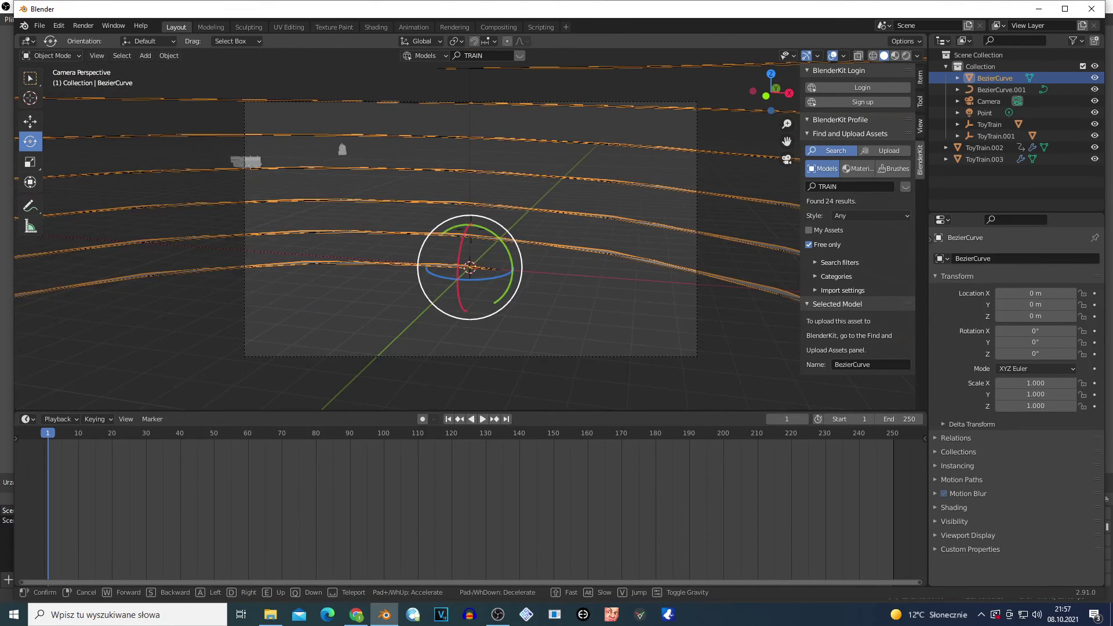
key(w)
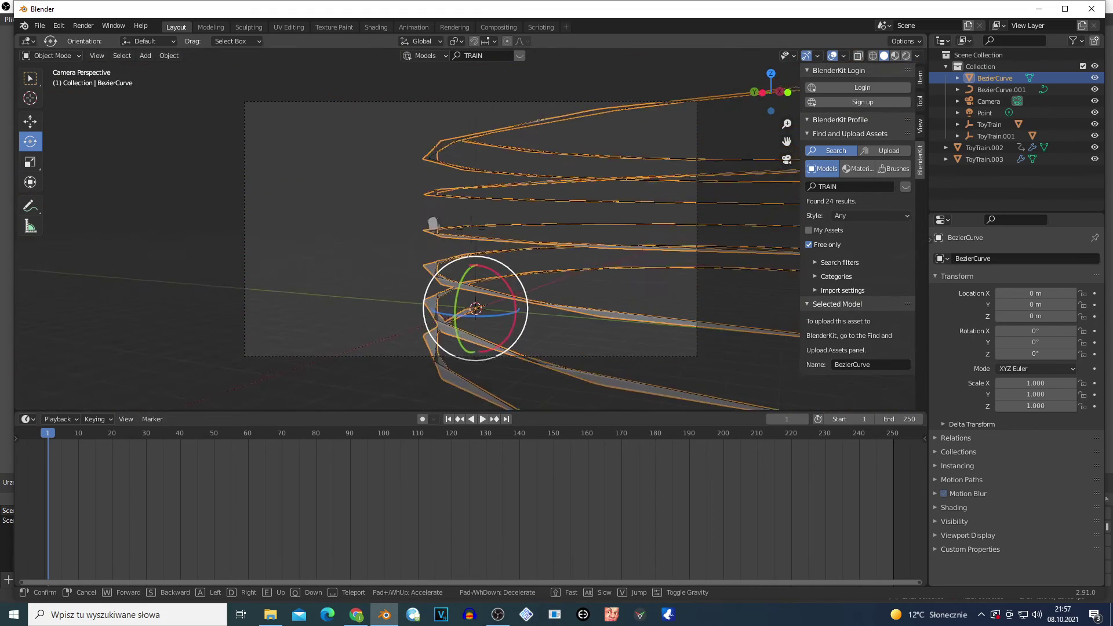
key(w)
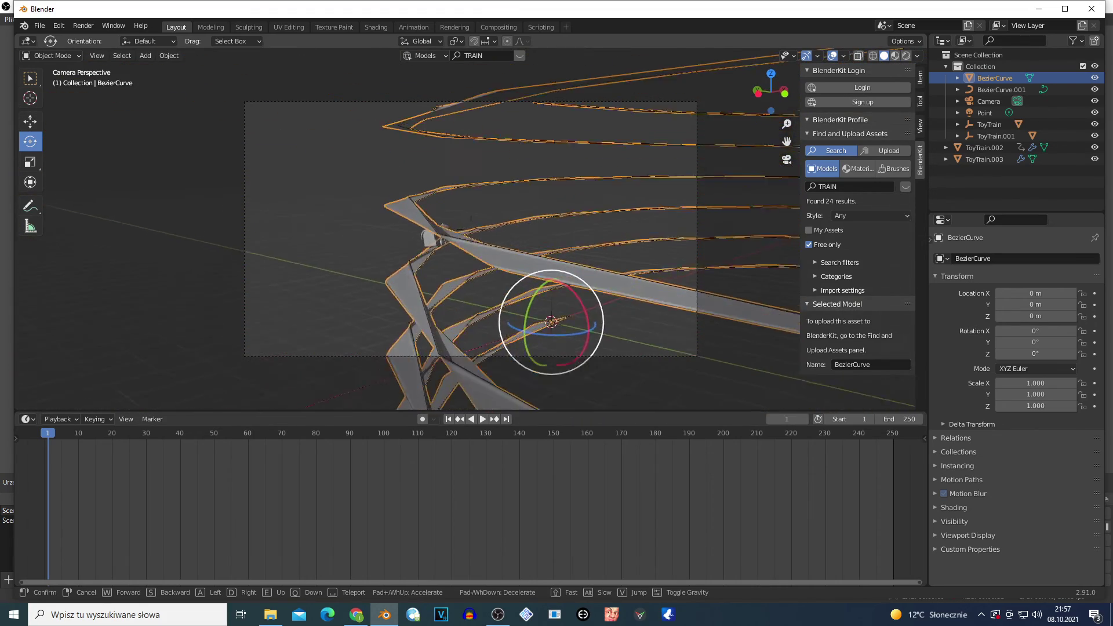
key(w)
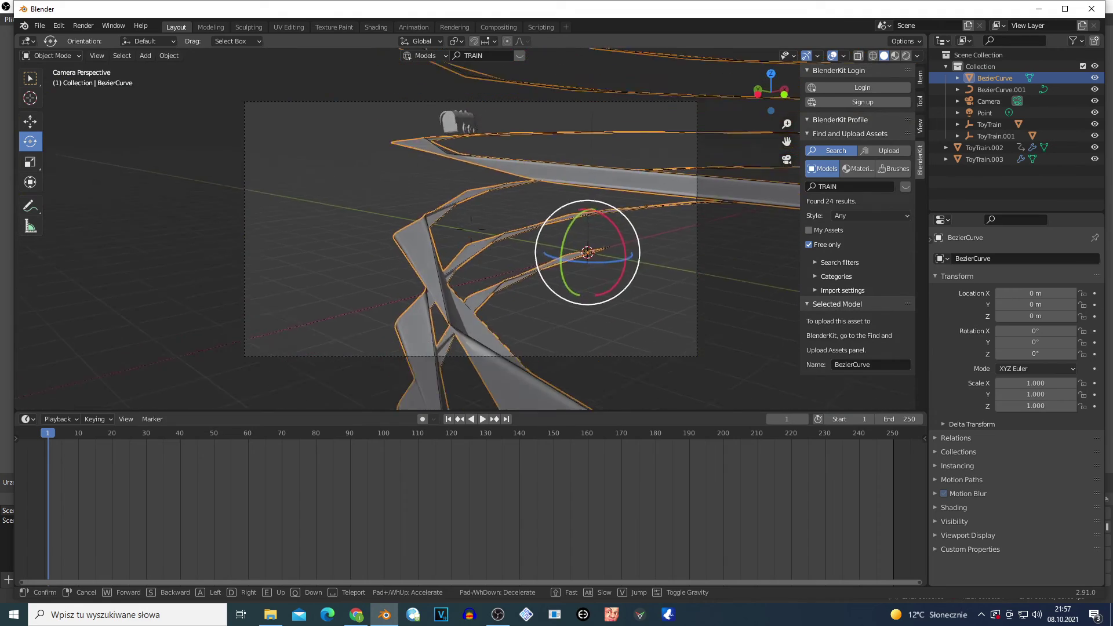
key(w)
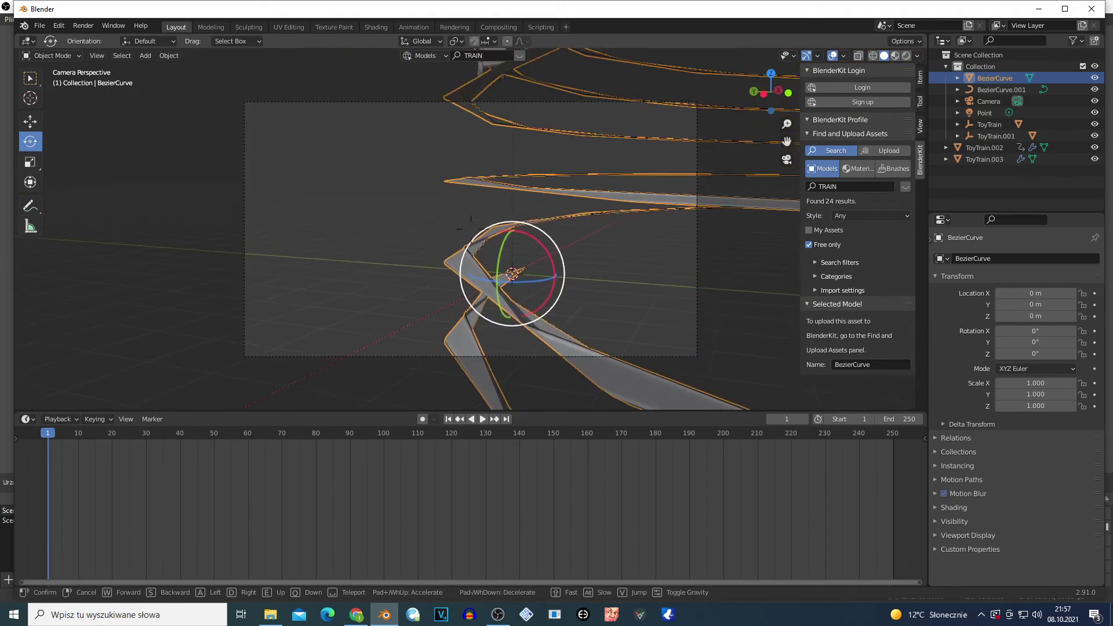
key(e)
key(d)
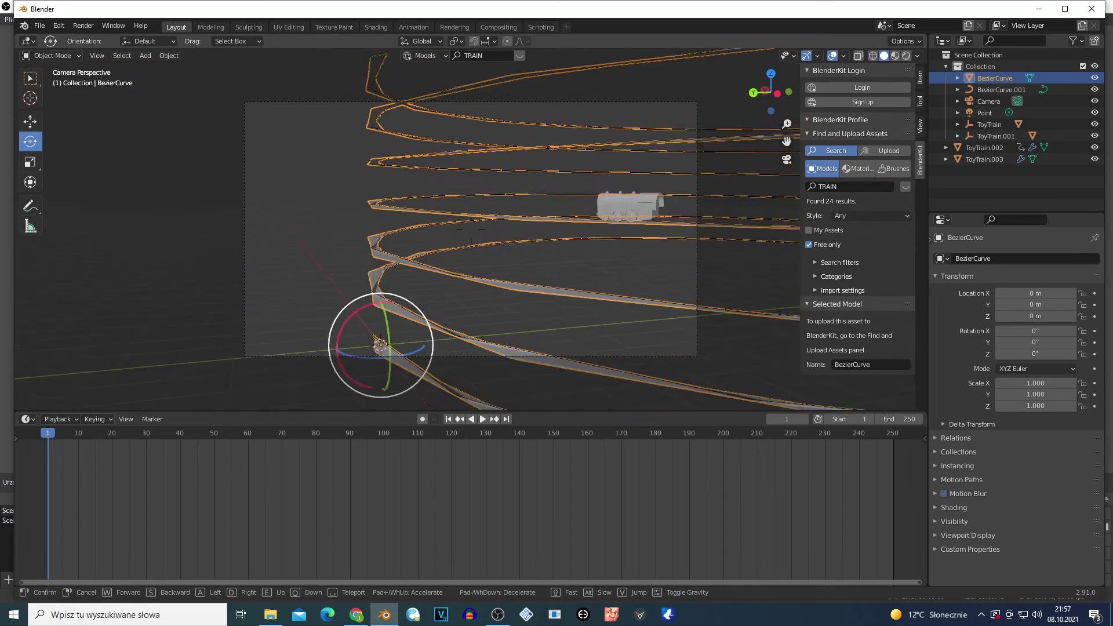
click(470, 233)
Play the animation while flying the camera to follow the train along the spiral, then stop playback at frame 220
key(space)
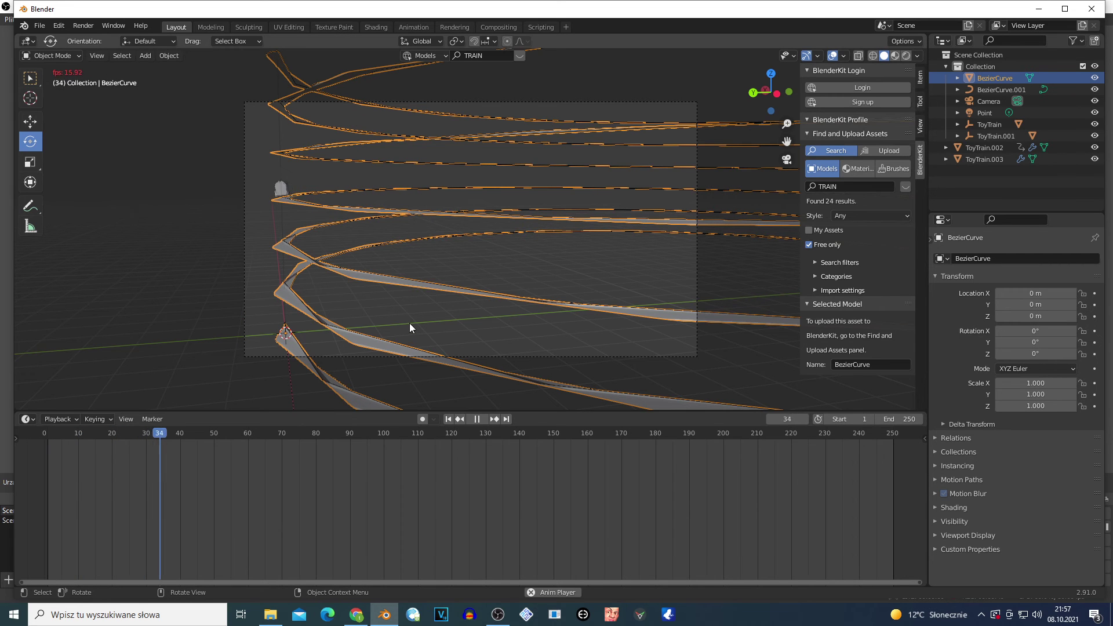
key(shift+grave)
key(w)
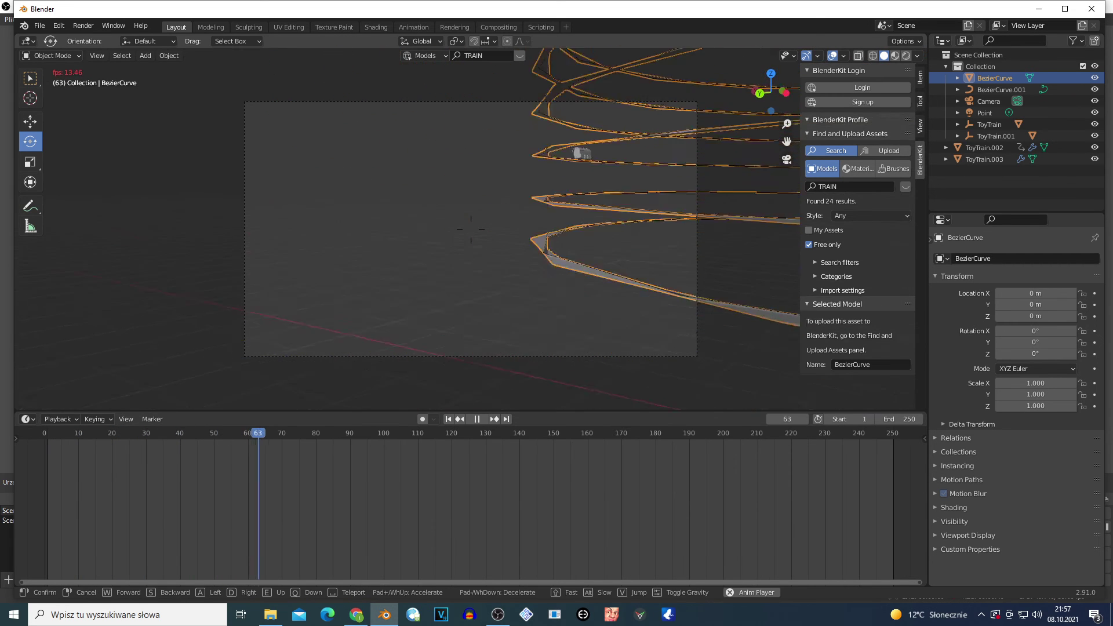
key(w)
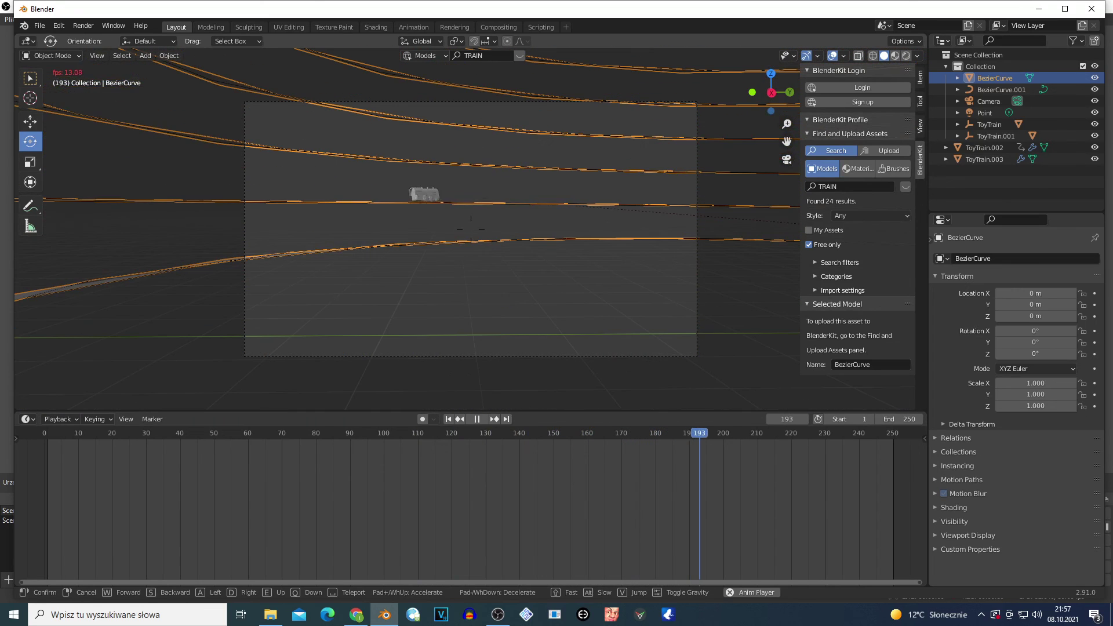
click(545, 252)
key(space)
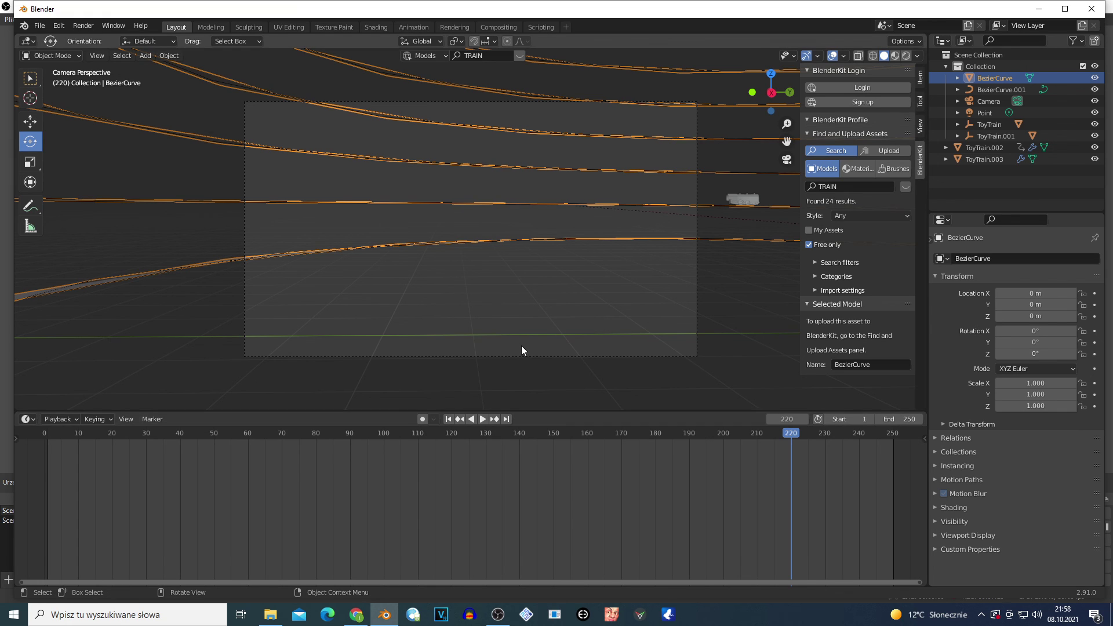
Deselect the BezierCurve spiral and switch to OBS
click(450, 288)
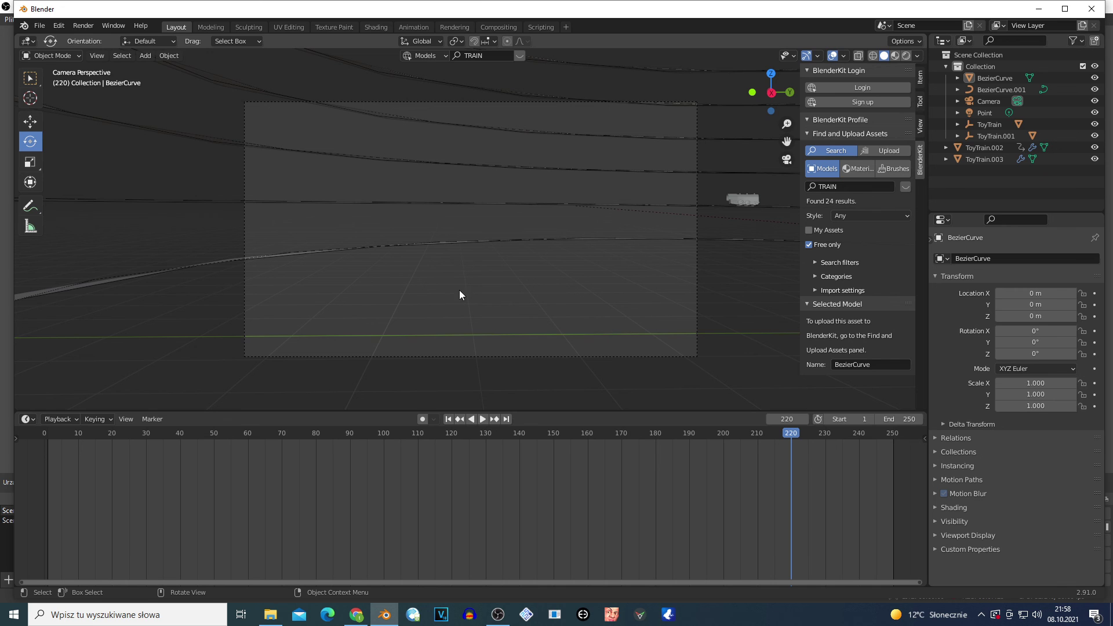
click(498, 615)
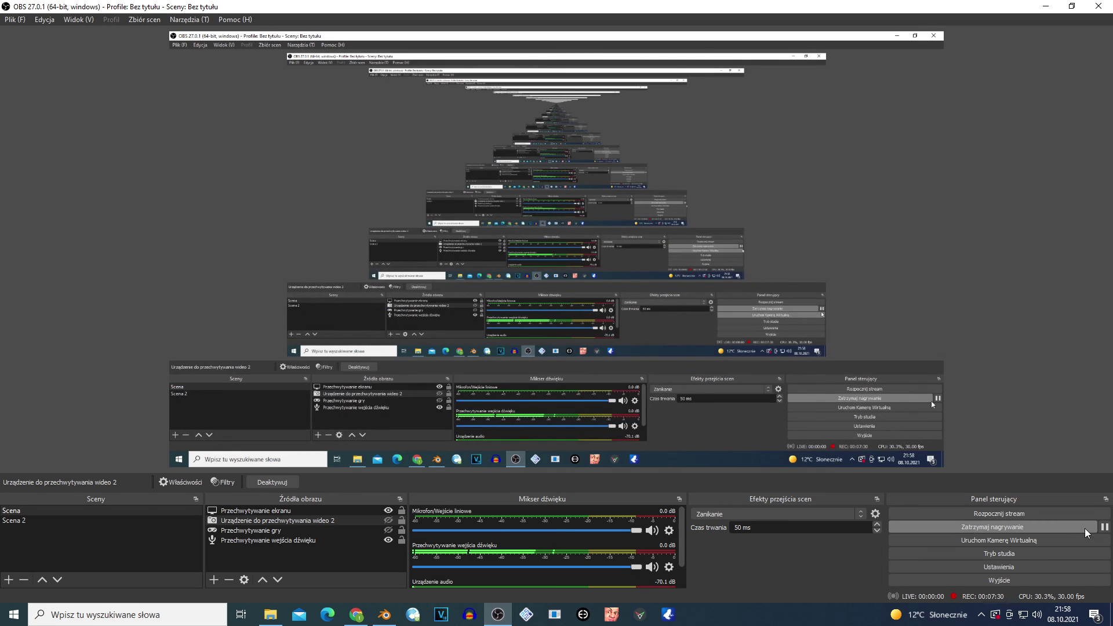